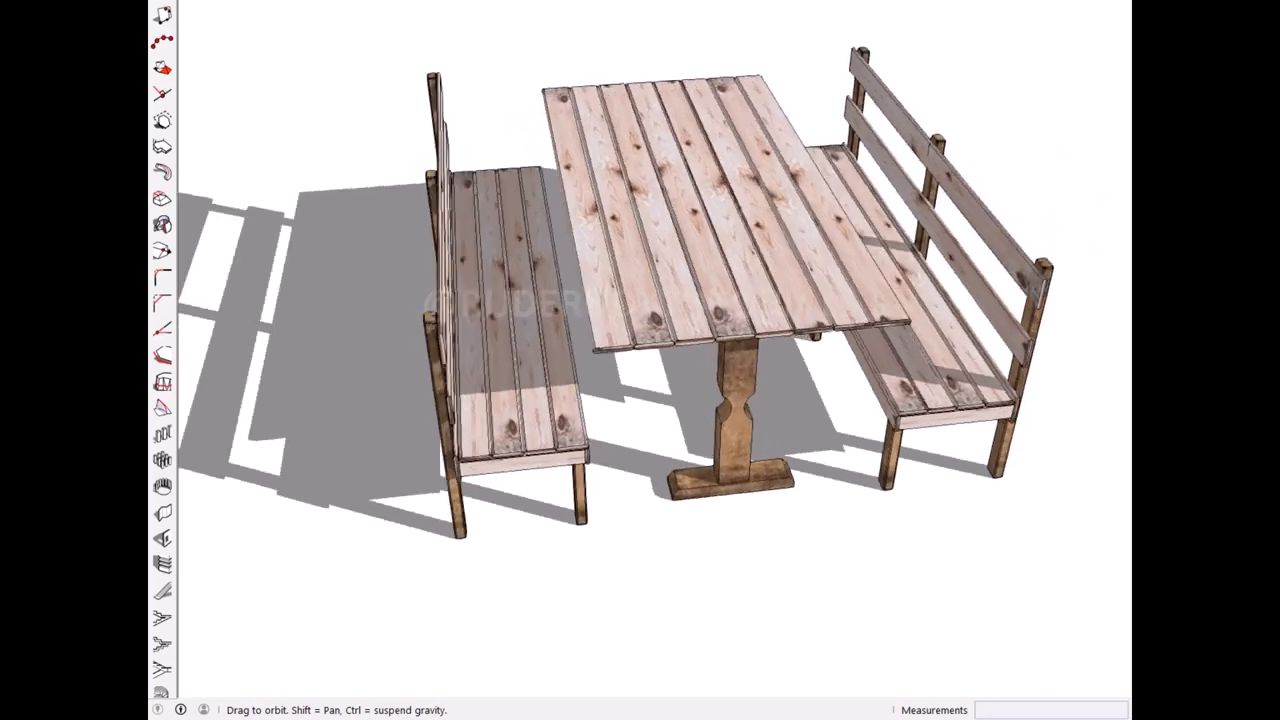
# Step: Reverse the thin ground strip's face so its light grey front side shows
pyautogui.moveTo(640, 360); pyautogui.dragTo(540, 370, button='middle')
pyautogui.moveTo(640, 360)
pyautogui.mouseDown(button='middle')
pyautogui.moveTo(740, 330)
pyautogui.moveTo(645, 360)
pyautogui.moveTo(480, 370)
pyautogui.mouseUp(button='middle')
pyautogui.moveTo(640, 360)
pyautogui.mouseDown(button='middle')
pyautogui.moveTo(640, 320)
pyautogui.moveTo(560, 420)
pyautogui.mouseUp(button='middle')
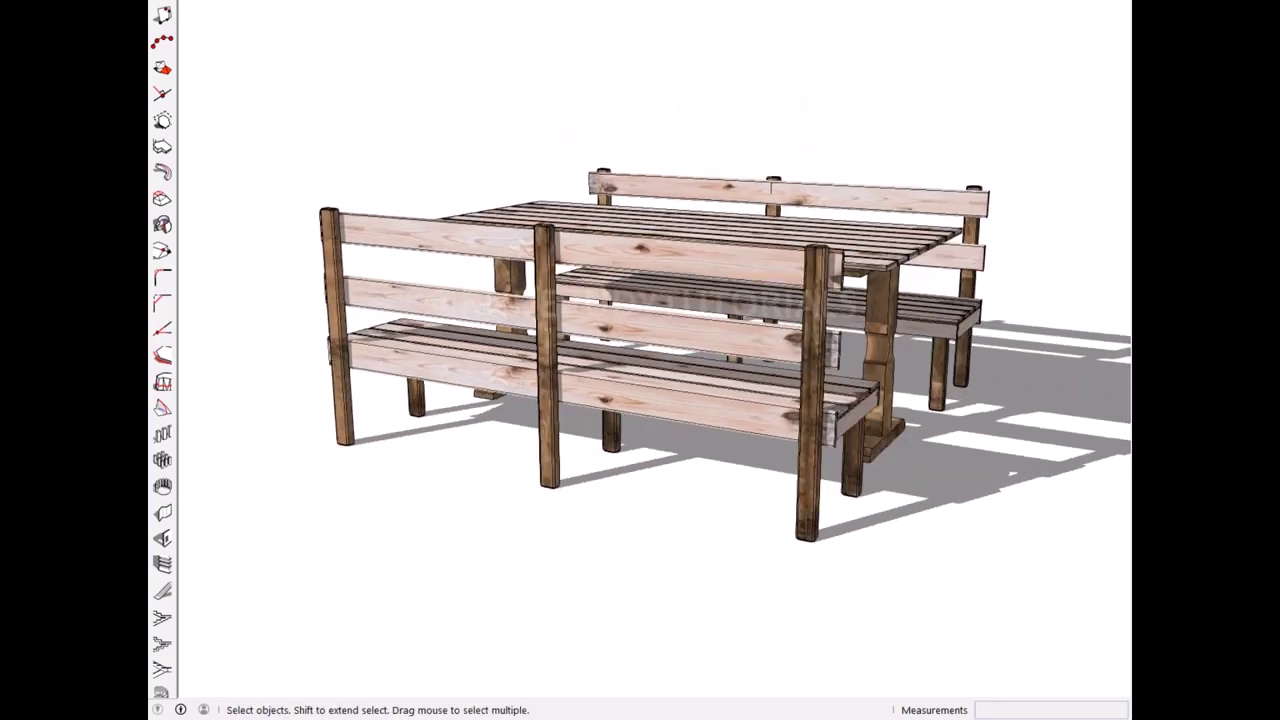
pyautogui.moveTo(640, 360)
pyautogui.mouseDown(button='middle')
pyautogui.moveTo(480, 360)
pyautogui.moveTo(420, 400)
pyautogui.moveTo(400, 440)
pyautogui.mouseUp(button='middle')
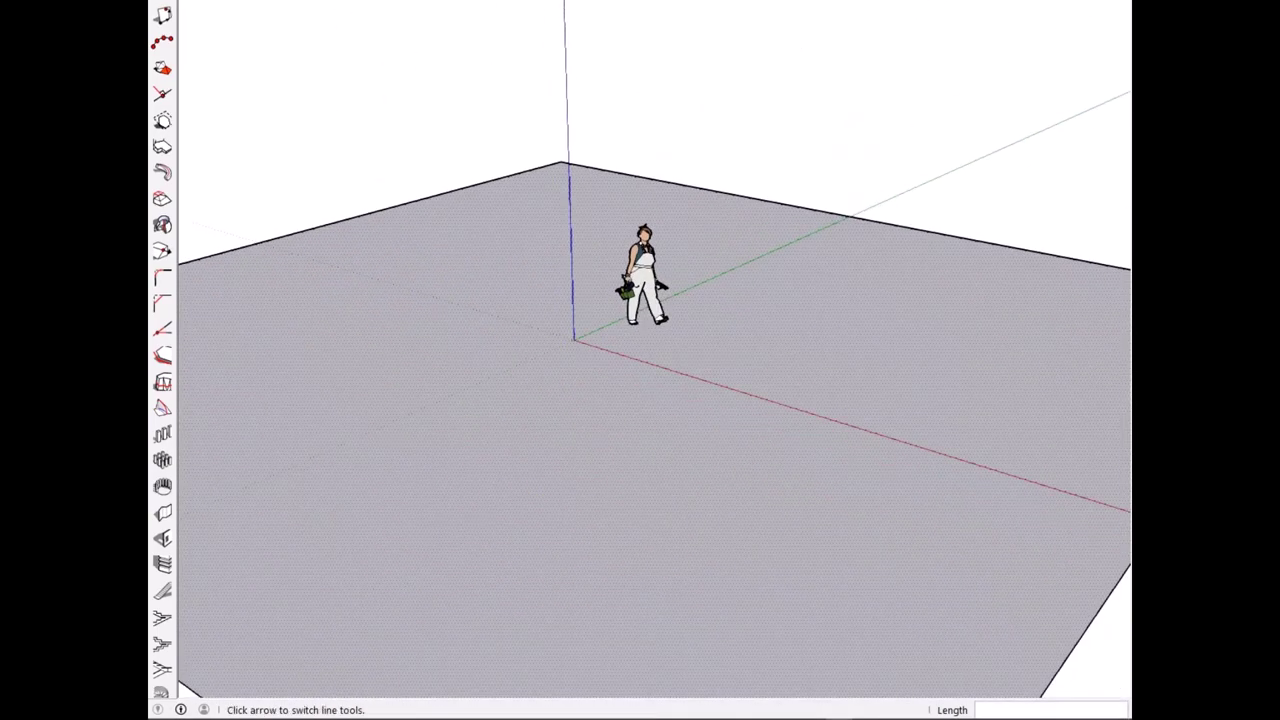
pyautogui.rightClick(539, 319)
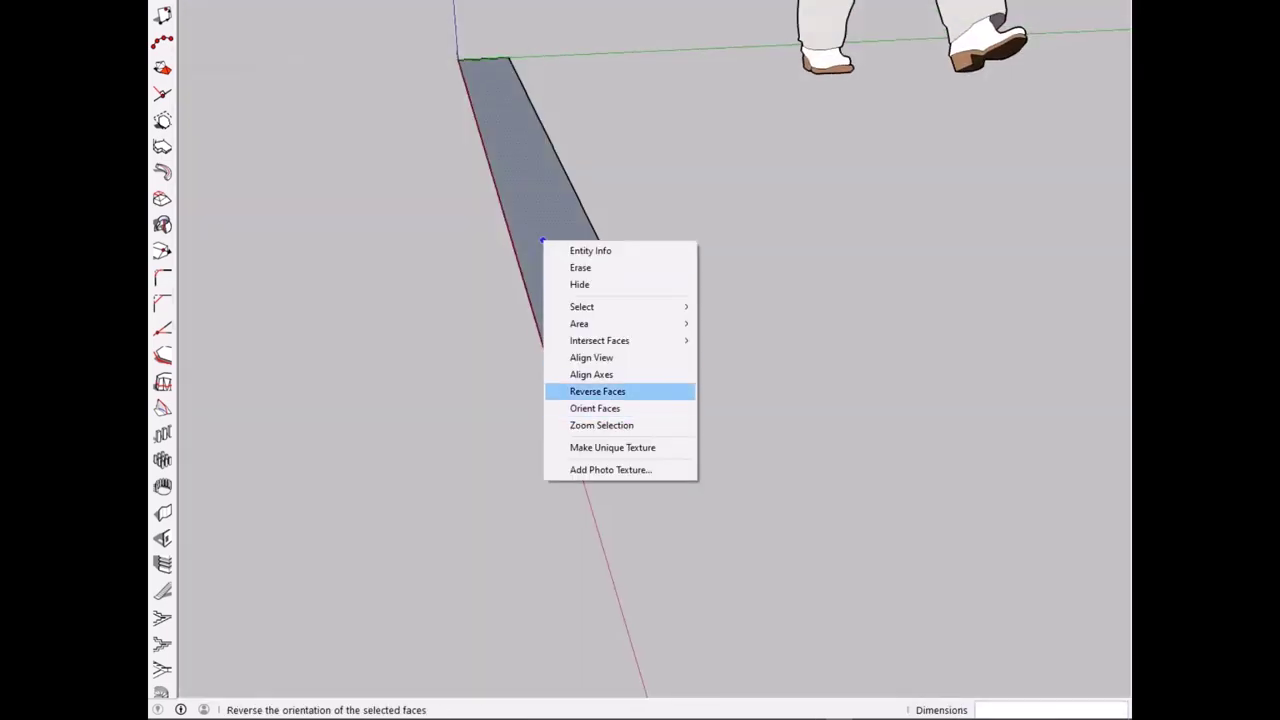
pyautogui.click(614, 389)
pyautogui.rightClick(572, 264)
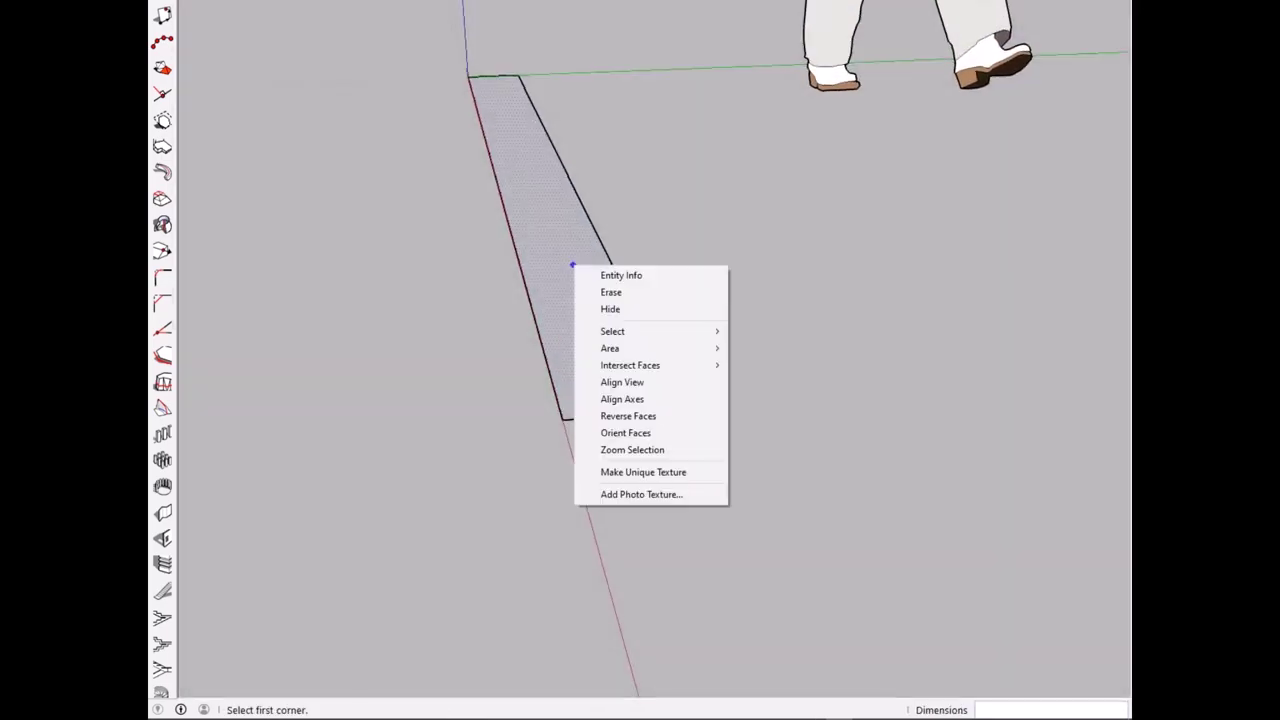
pyautogui.press('Escape')
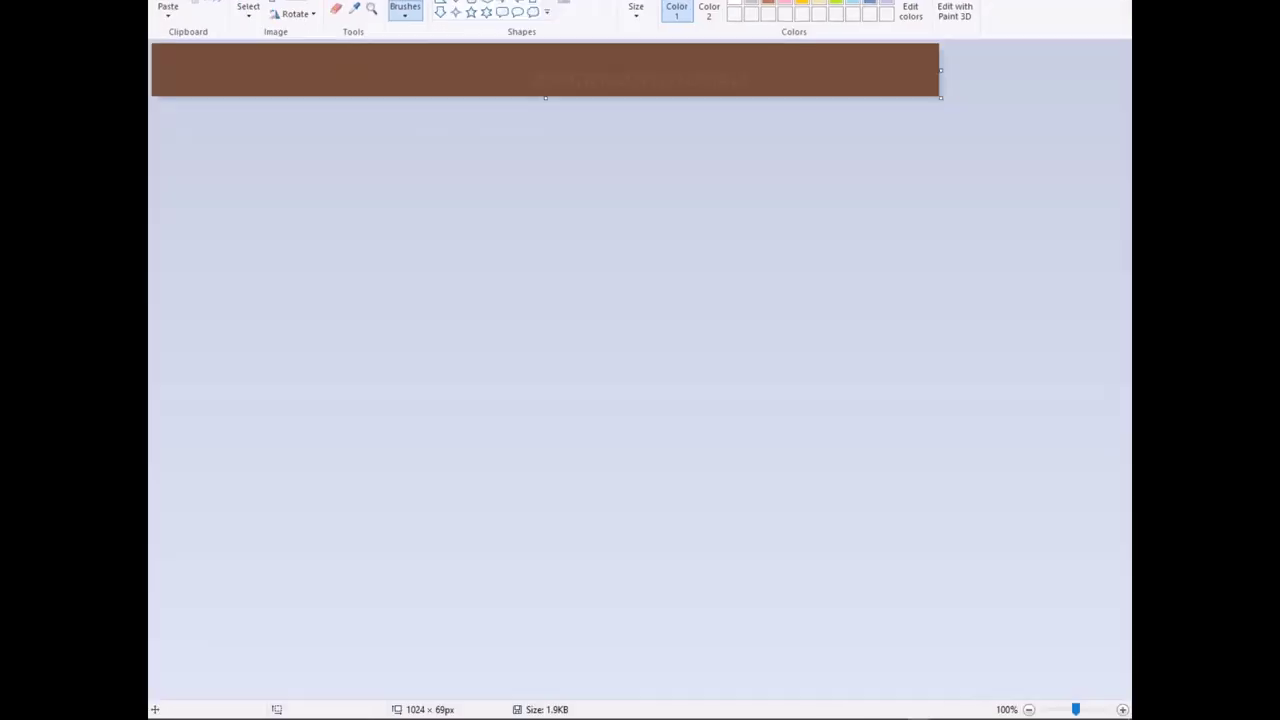
# Step: Paste the wood-grain image and stretch it across the strip's full width and height
pyautogui.hotkey('ctrl', 'v')
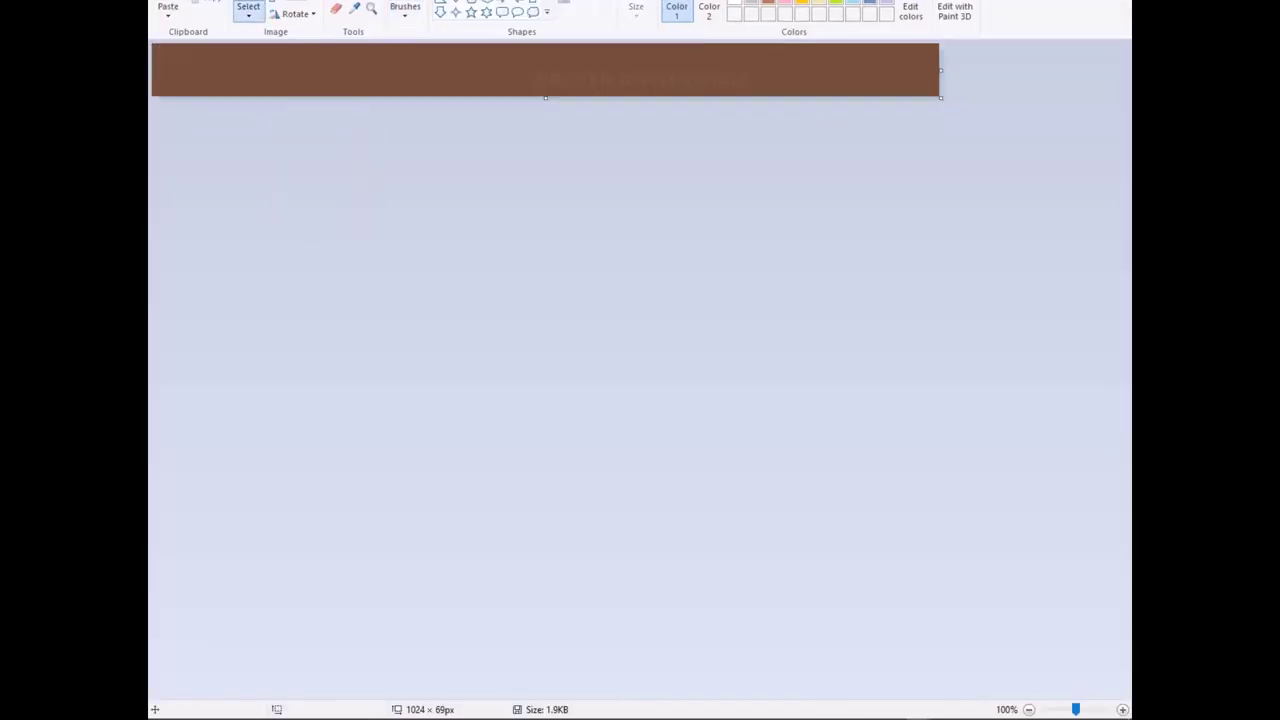
pyautogui.click(425, 114)
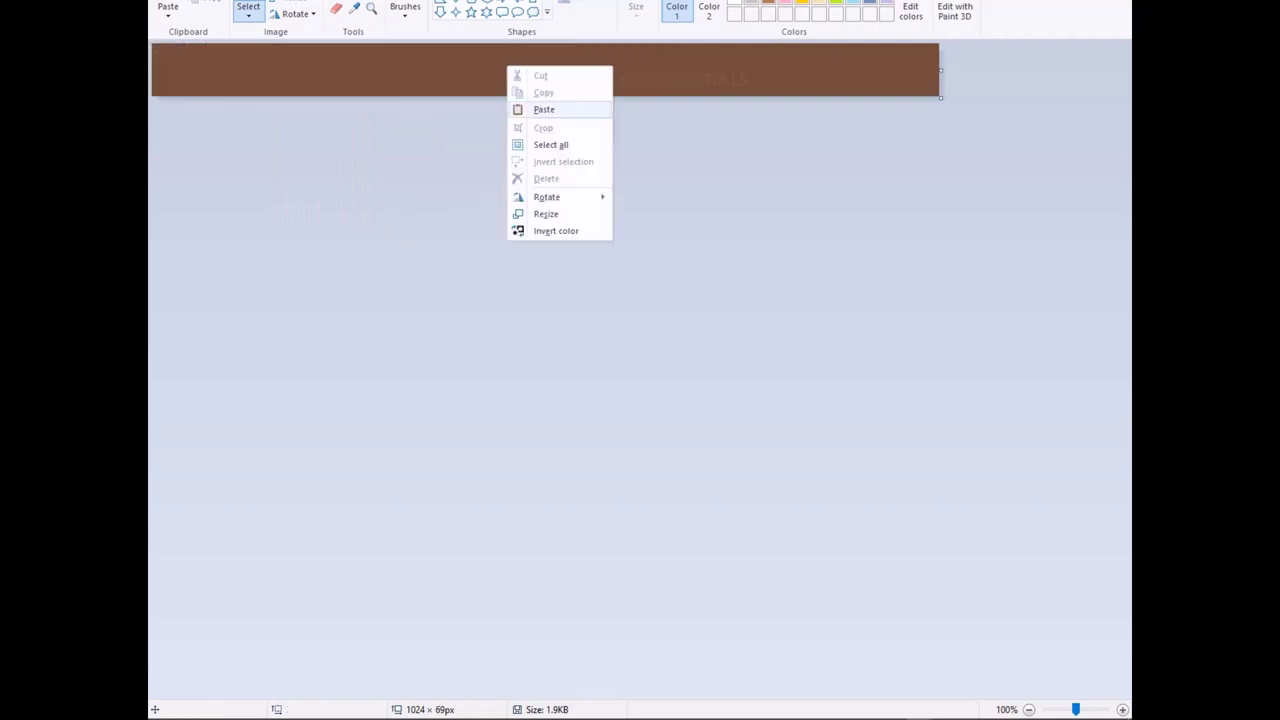
pyautogui.click(543, 109)
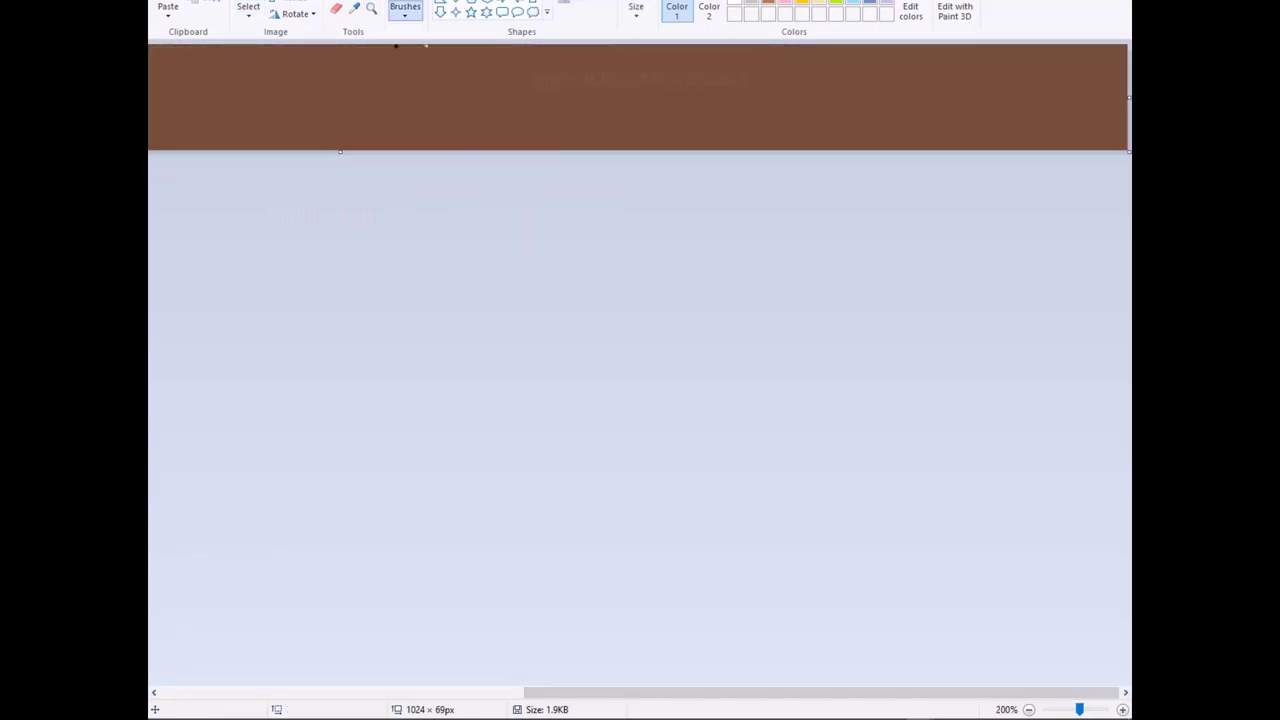
pyautogui.click(453, 143)
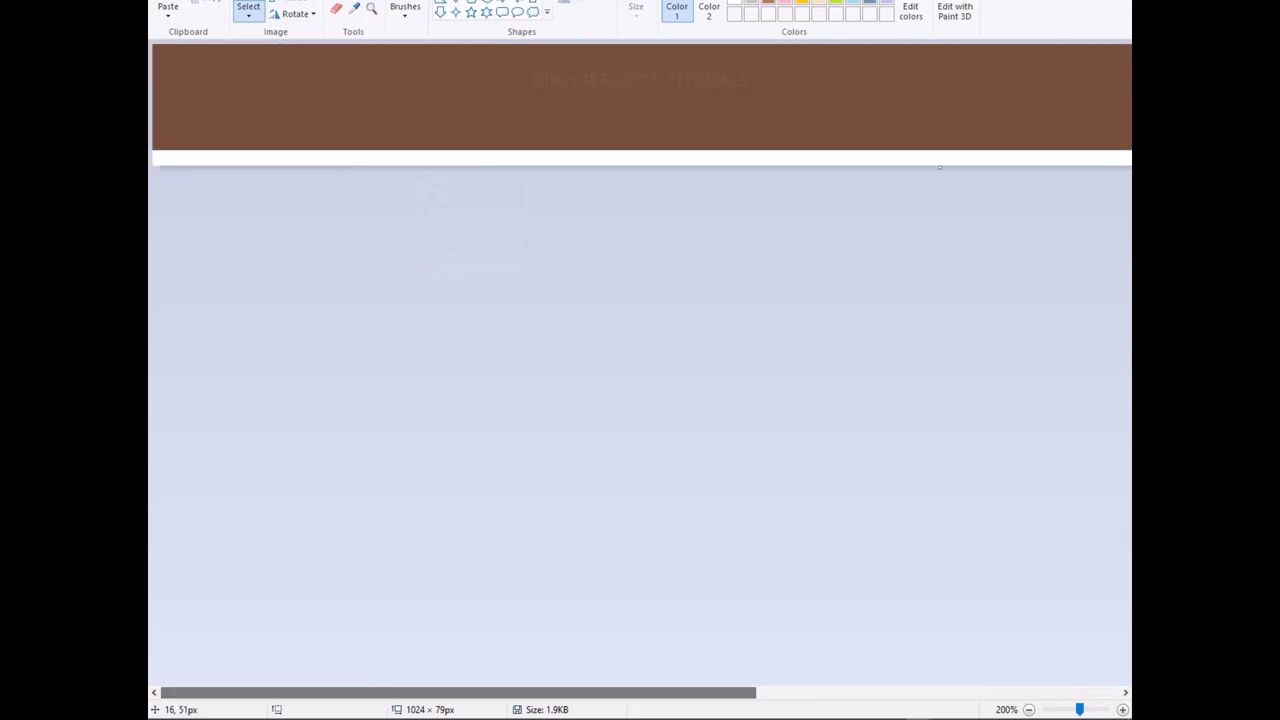
pyautogui.click(302, 132)
pyautogui.moveTo(630, 104); pyautogui.dragTo(1129, 104)
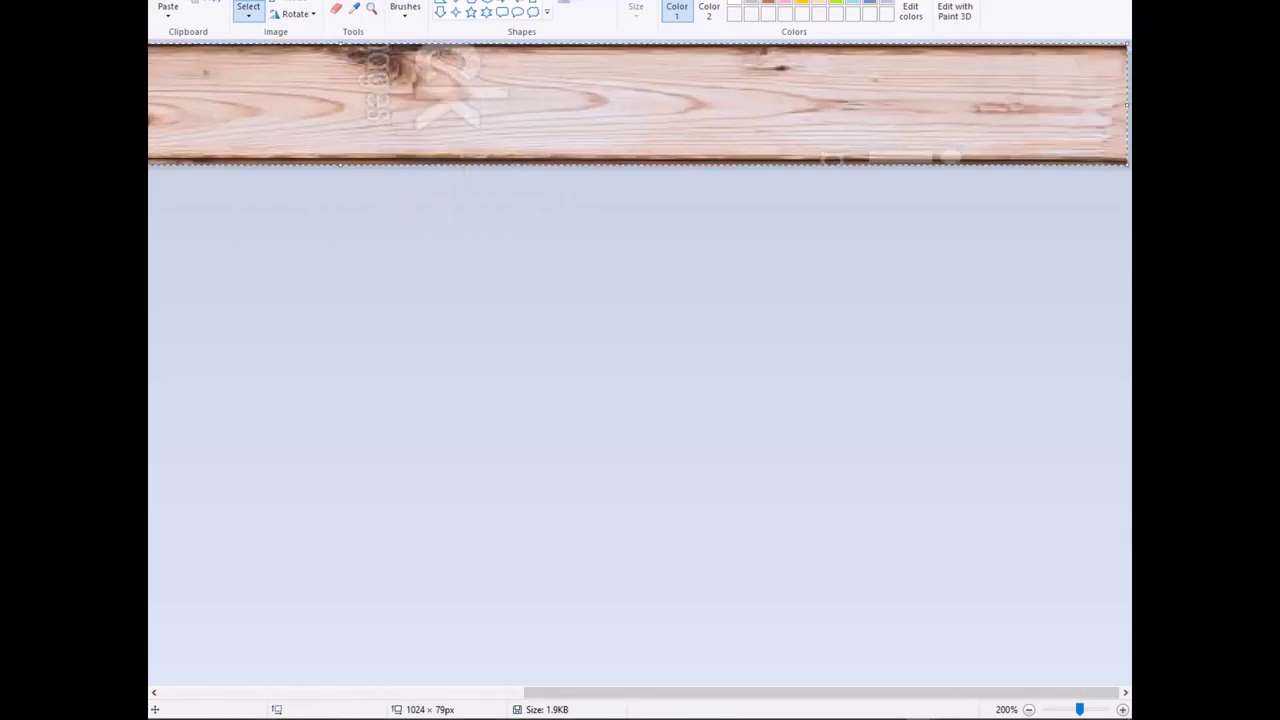
pyautogui.moveTo(340, 165); pyautogui.dragTo(340, 150)
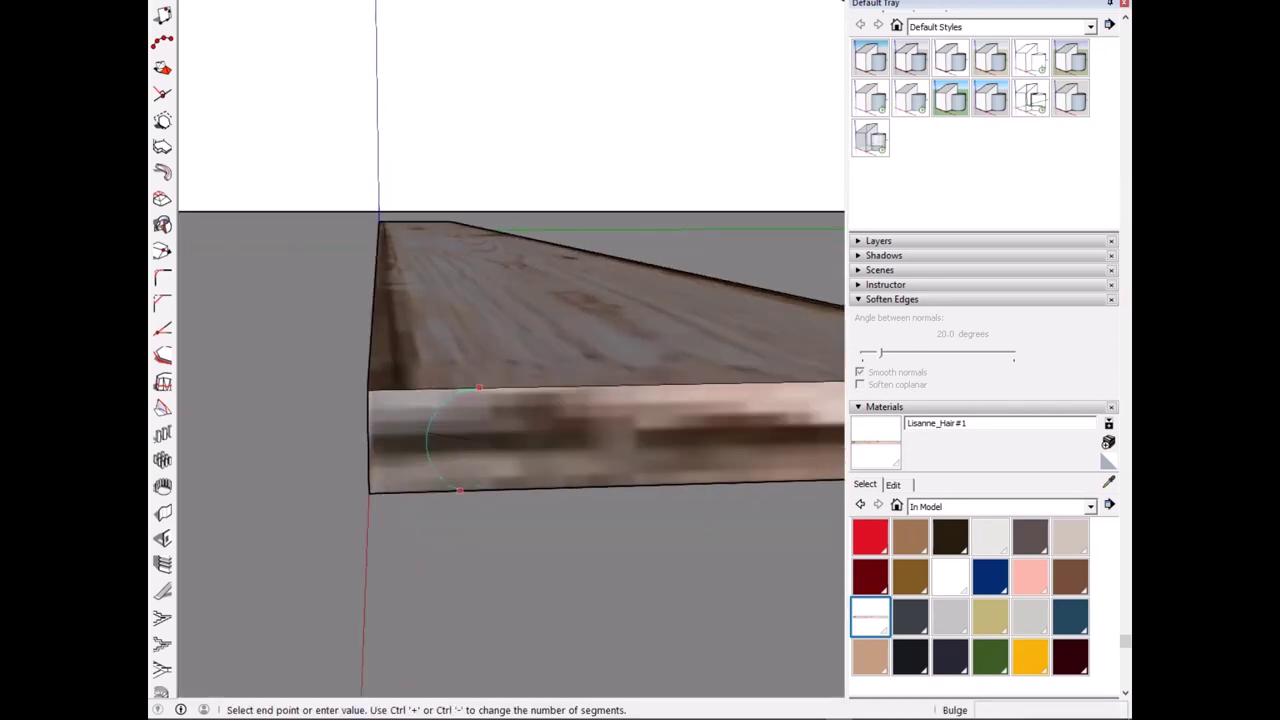
# Step: Check the drawn arc's properties and inspect the plank's rounded edges from above and along it
pyautogui.click(476, 439)
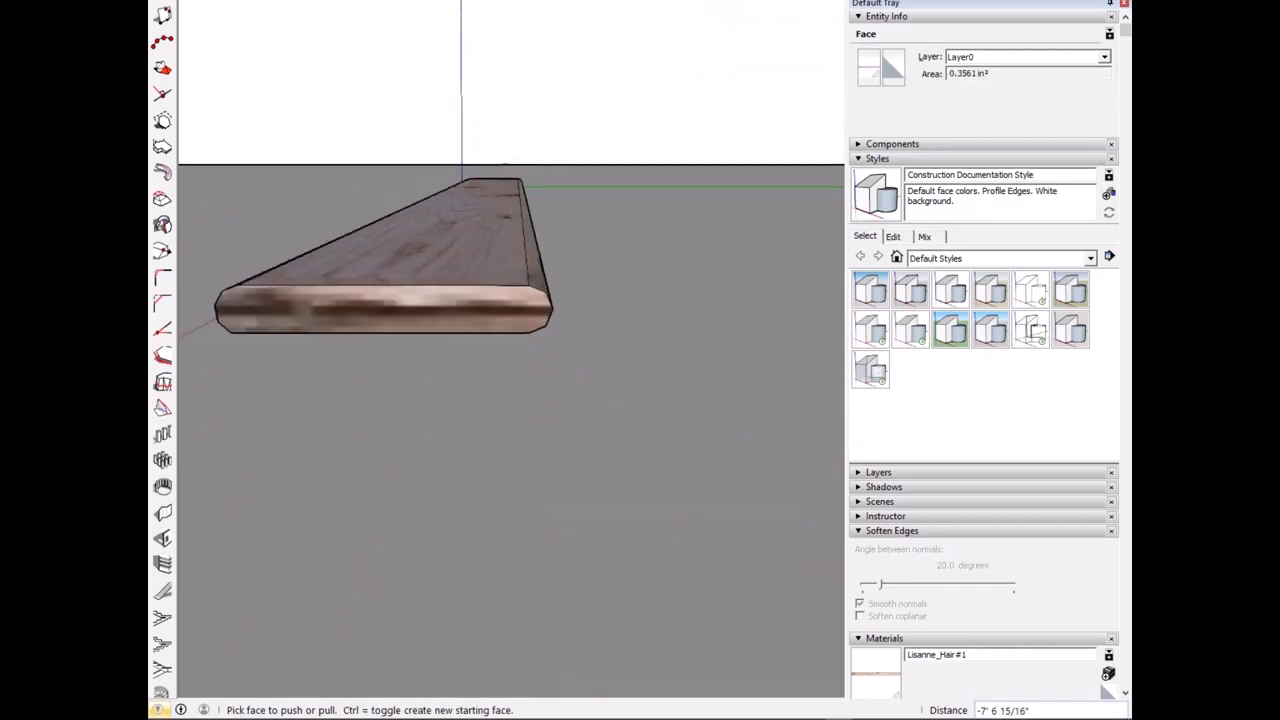
pyautogui.moveTo(510, 350); pyautogui.dragTo(470, 250, button='middle')
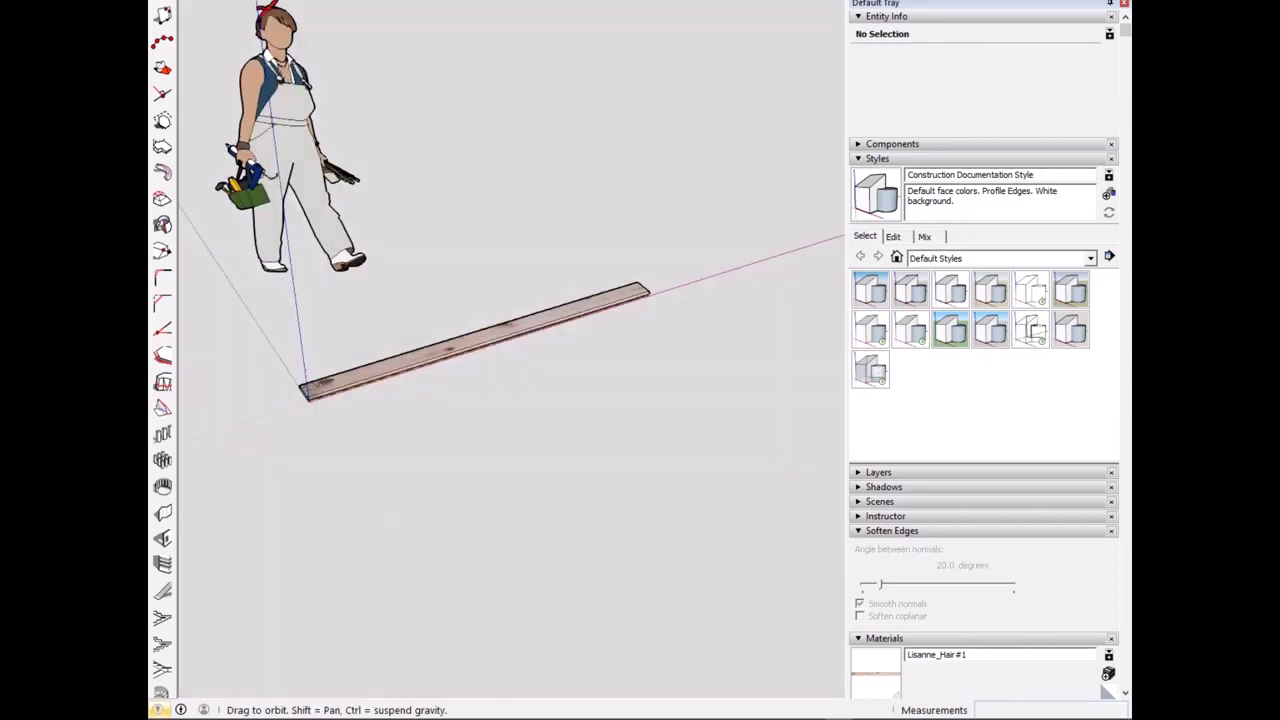
pyautogui.moveTo(510, 350); pyautogui.dragTo(470, 380, button='middle')
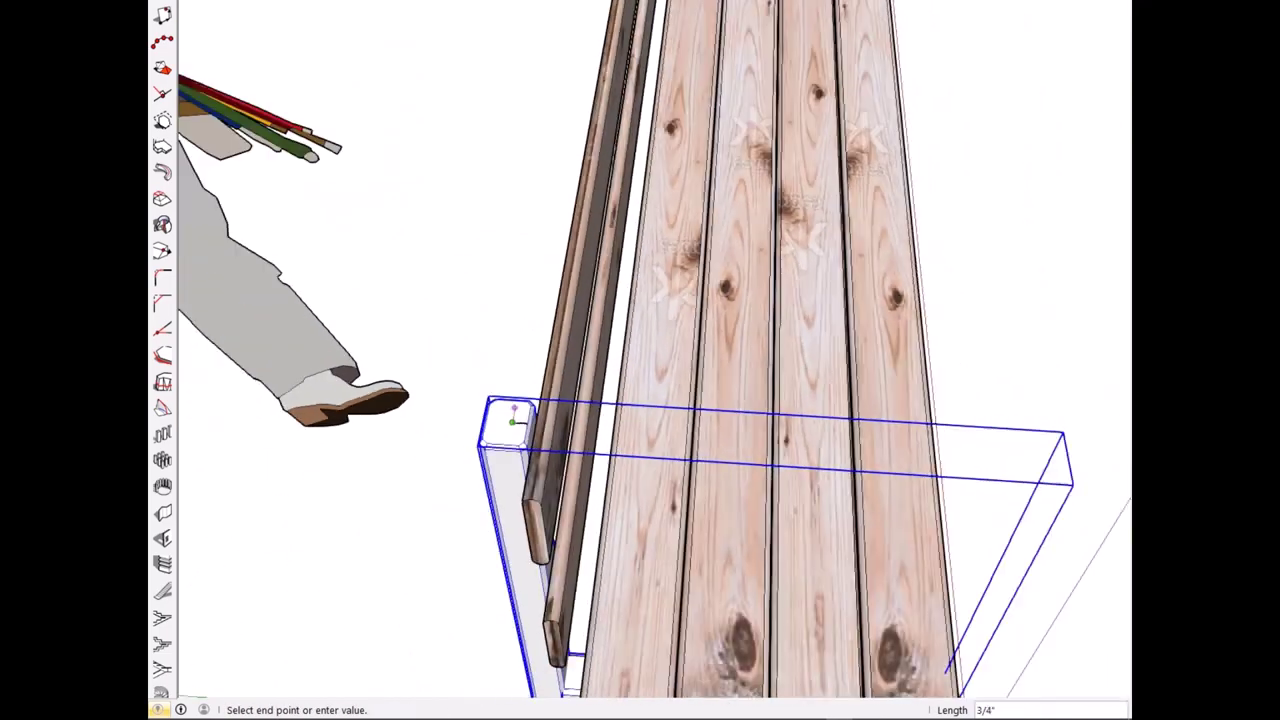
# Step: Move the copied support frame to the bench's middle and paste another copy in place
pyautogui.moveTo(512, 418); pyautogui.dragTo(640, 148, button='middle')
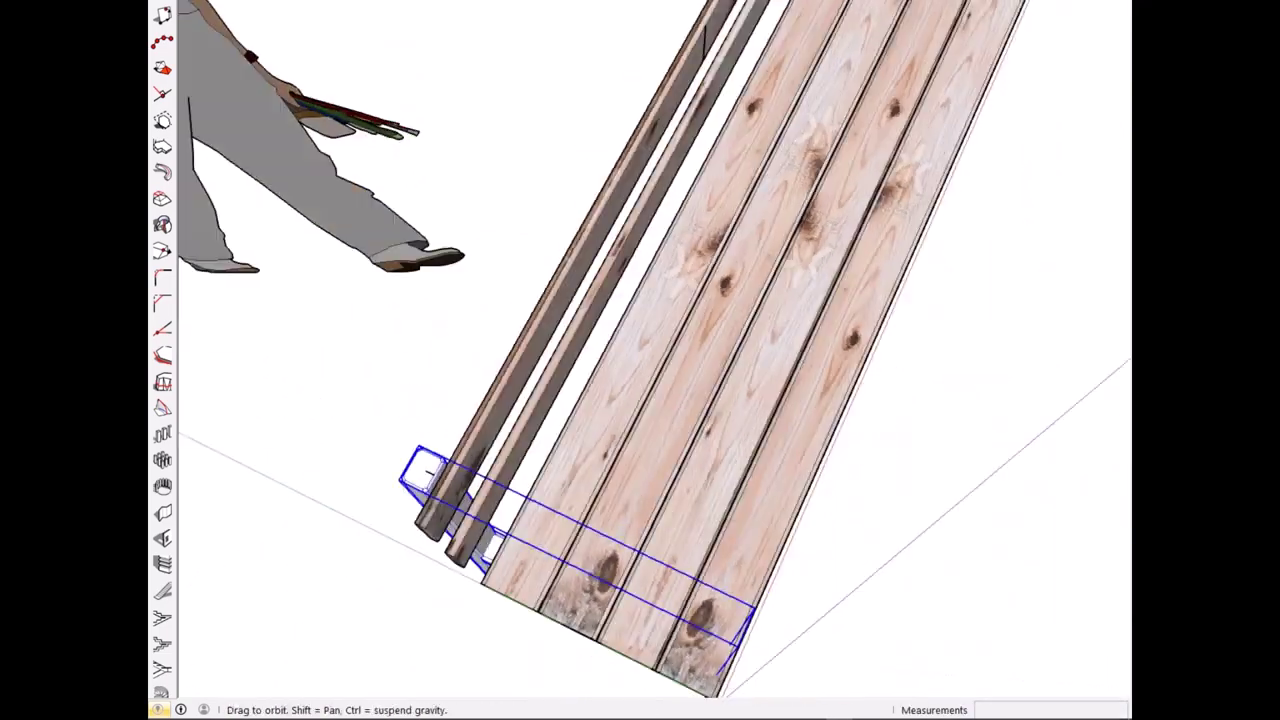
pyautogui.press('m')
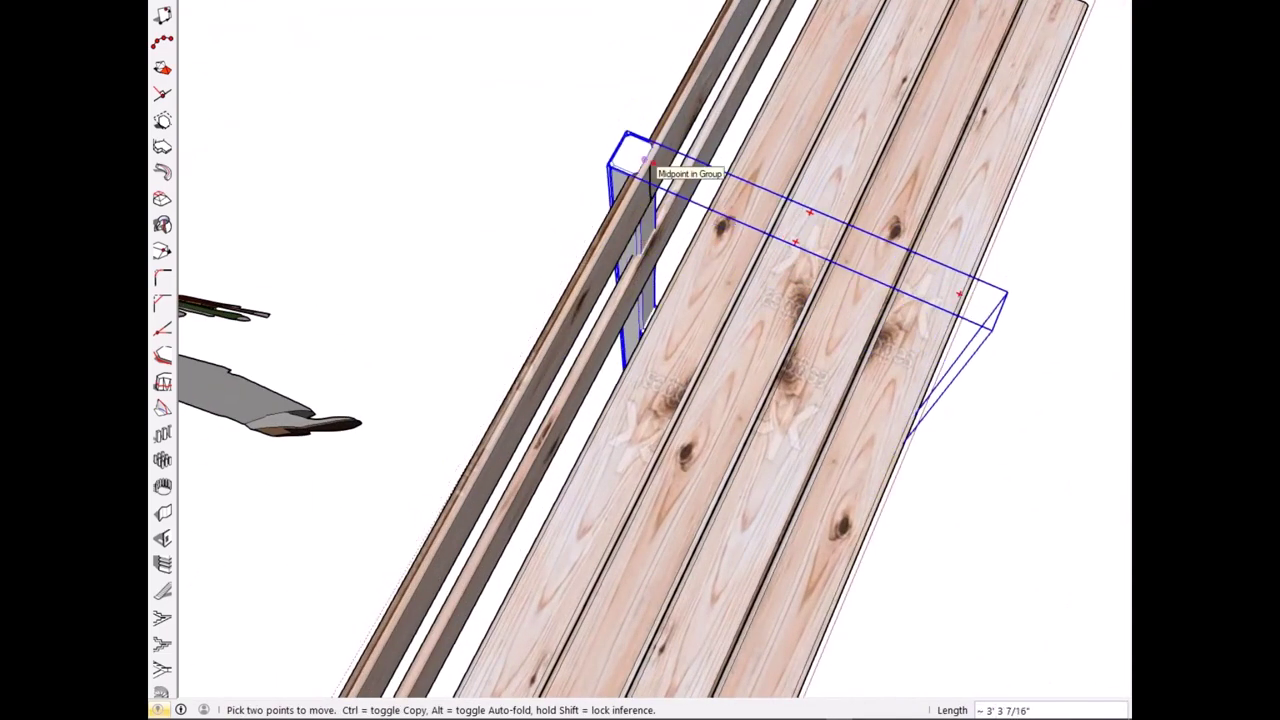
pyautogui.moveTo(645, 160); pyautogui.dragTo(700, 300, button='middle')
pyautogui.scroll(-5, 700, 300)
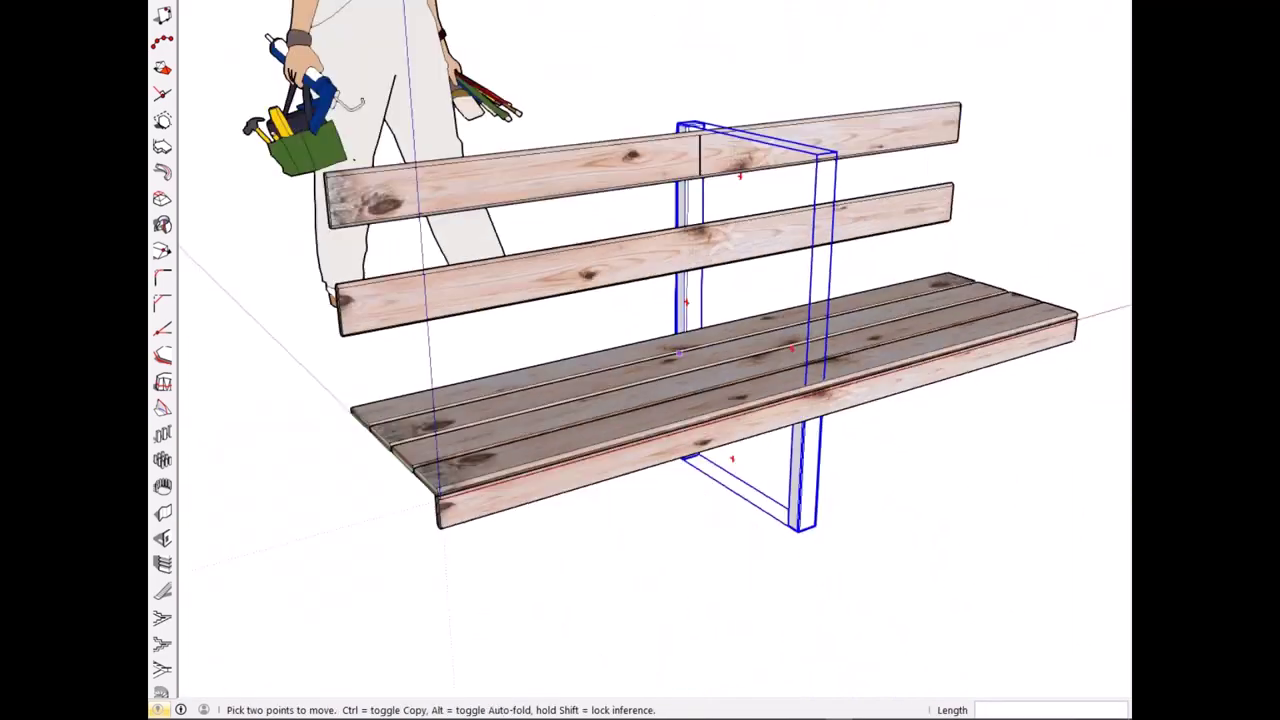
pyautogui.click(185, 0)
pyautogui.click(227, 65)
pyautogui.click(185, 0)
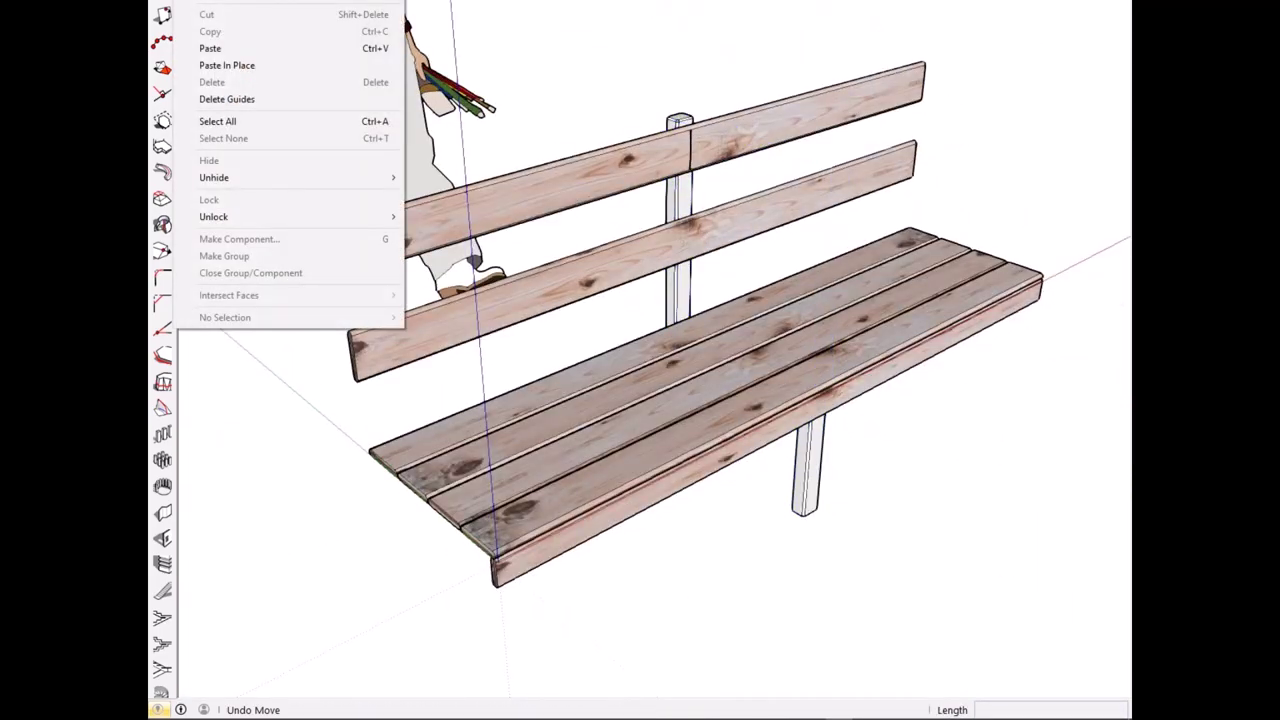
pyautogui.click(185, 0)
pyautogui.moveTo(640, 360)
pyautogui.mouseDown(button='middle')
pyautogui.moveTo(560, 330)
pyautogui.moveTo(427, 121)
pyautogui.moveTo(640, 360)
pyautogui.mouseUp(button='middle')
# Step: Start a line at the back post's top, then paste another post copy for moving
pyautogui.press('l')
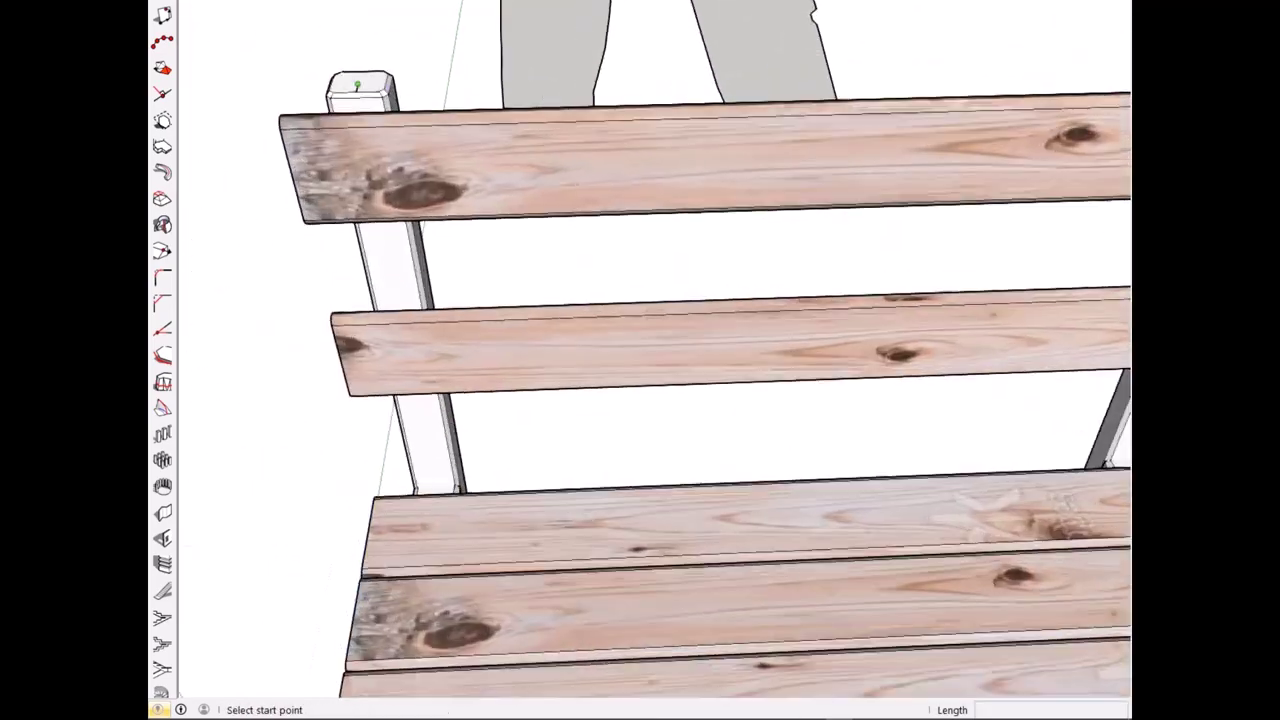
pyautogui.scroll(5, 900, 320)
pyautogui.click(949, 298)
pyautogui.scroll(-5, 940, 320)
pyautogui.scroll(3, 950, 295)
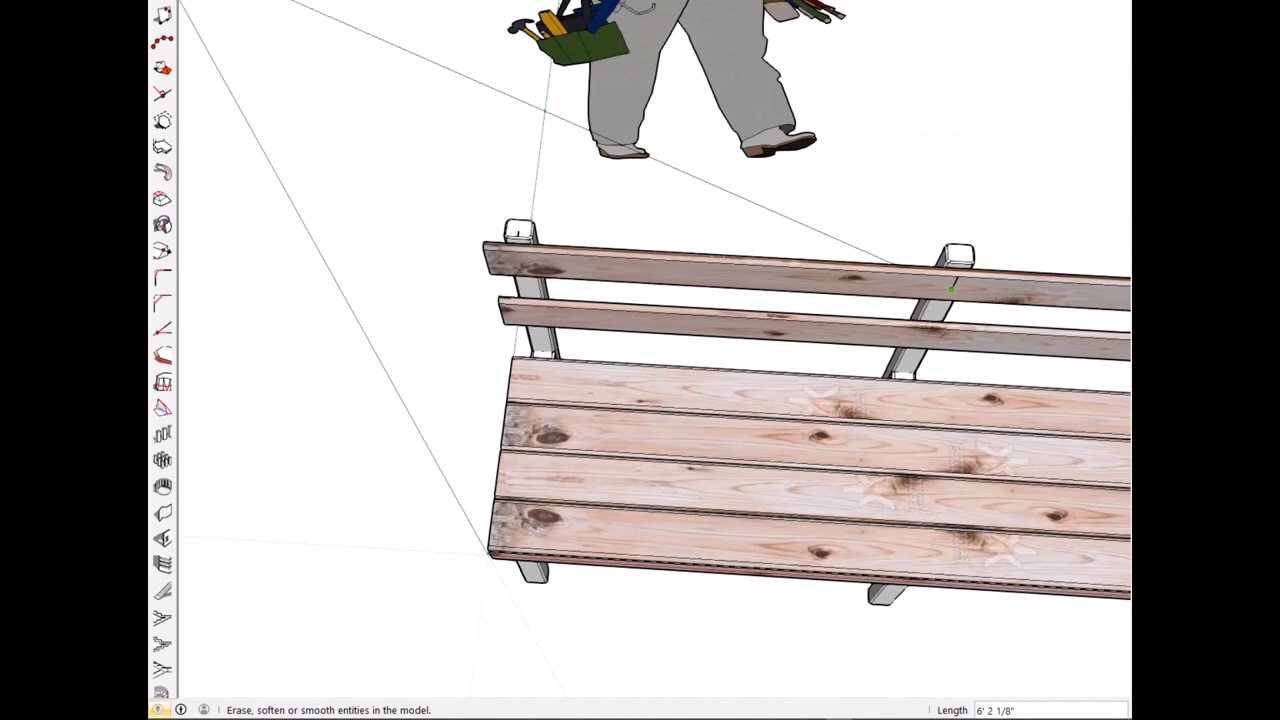
pyautogui.click(227, 65)
pyautogui.scroll(-3, 650, 400)
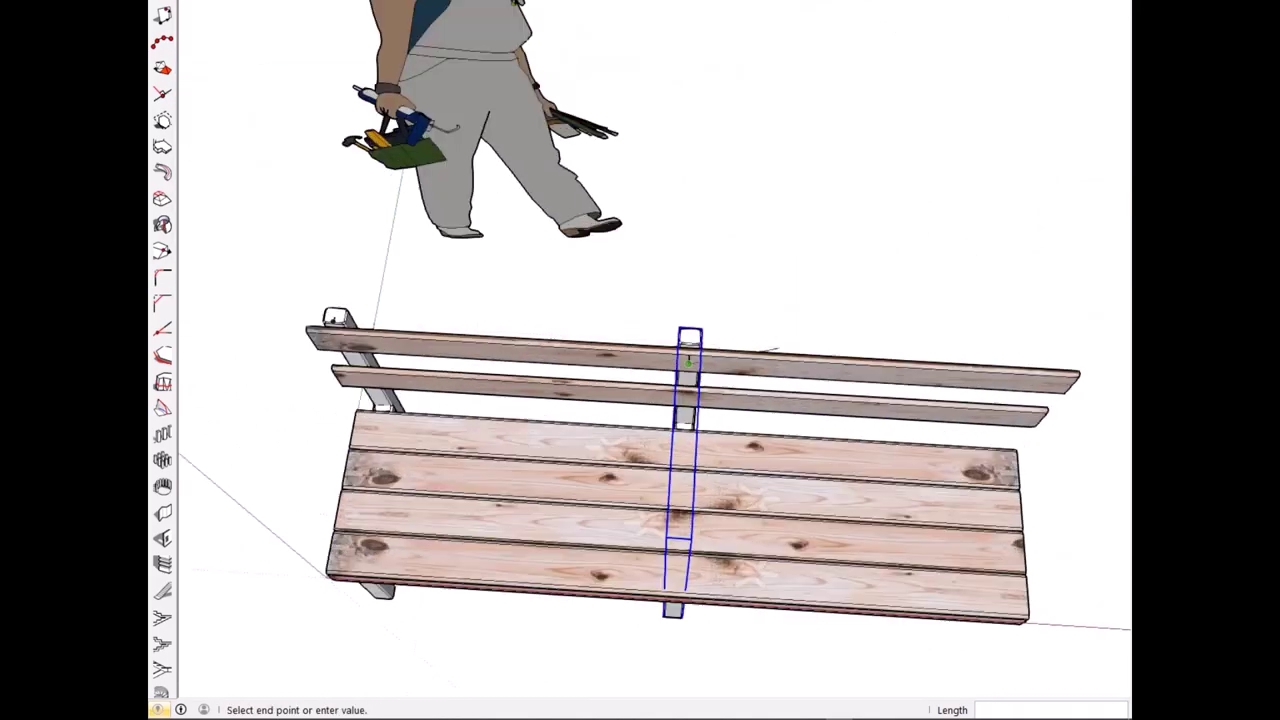
pyautogui.press('m')
pyautogui.scroll(4, 887, 410)
pyautogui.scroll(-1, 887, 410)
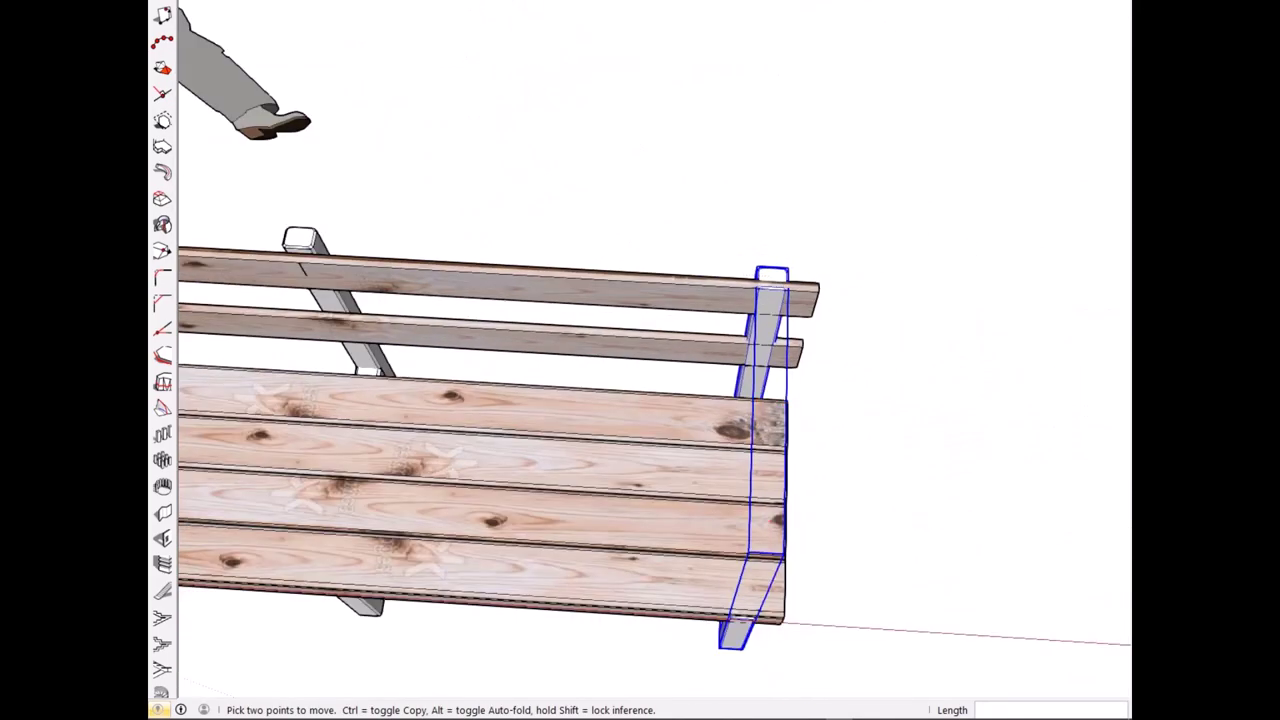
pyautogui.scroll(-4, 640, 400)
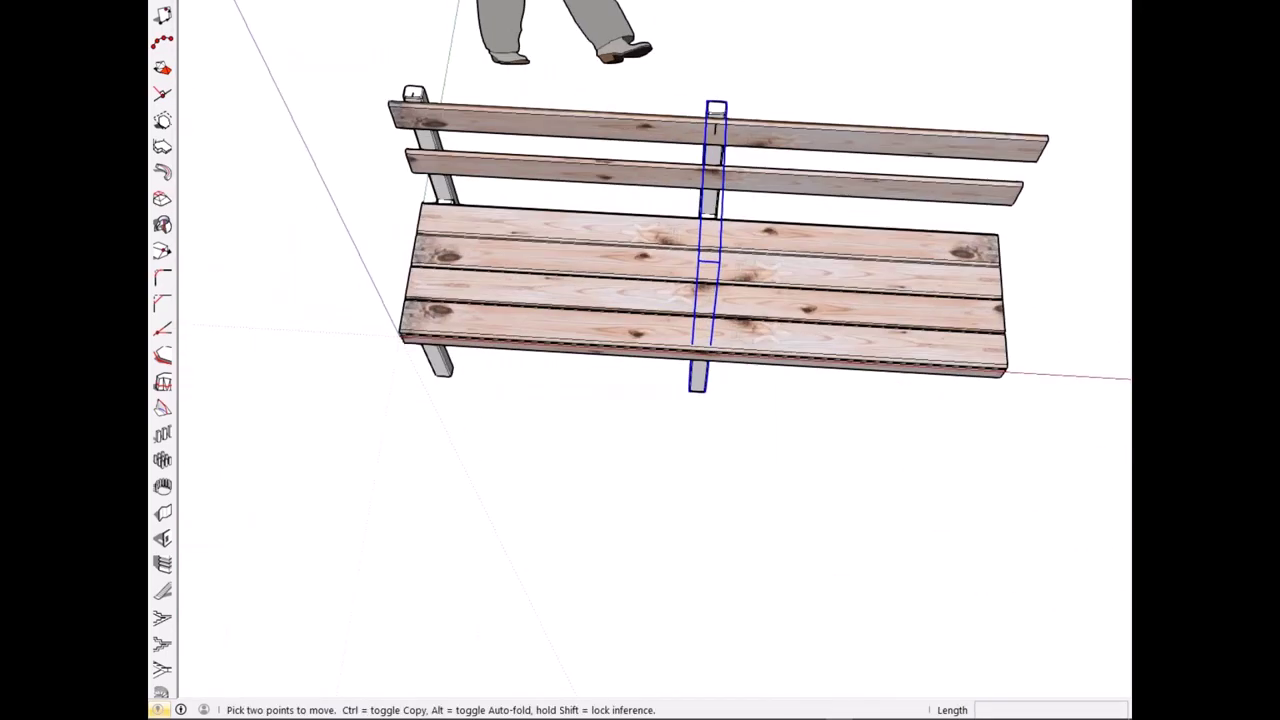
# Step: Orbit to the bench end and paste a copy of the seat boards
pyautogui.moveTo(640, 360); pyautogui.dragTo(800, 370, button='middle')
pyautogui.scroll(4, 770, 328)
pyautogui.scroll(-5, 770, 330)
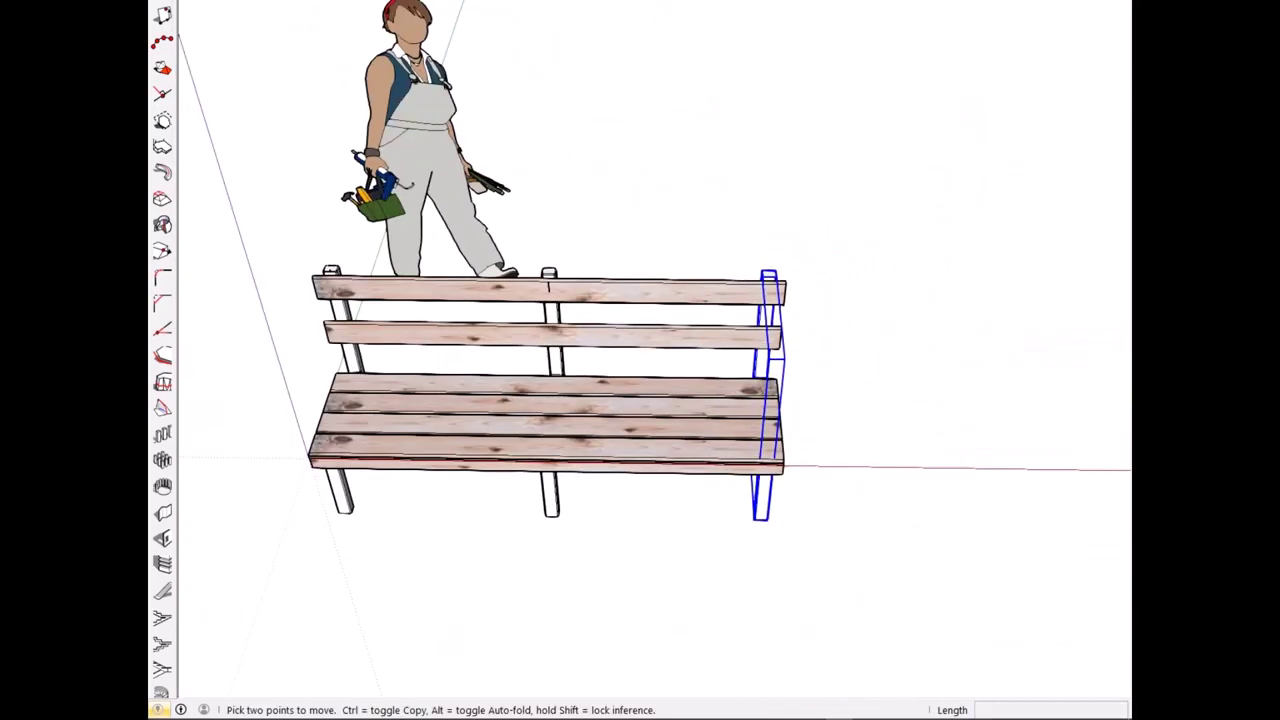
pyautogui.scroll(5, 340, 280)
pyautogui.moveTo(340, 280); pyautogui.dragTo(370, 290, button='middle')
pyautogui.scroll(-5, 540, 380)
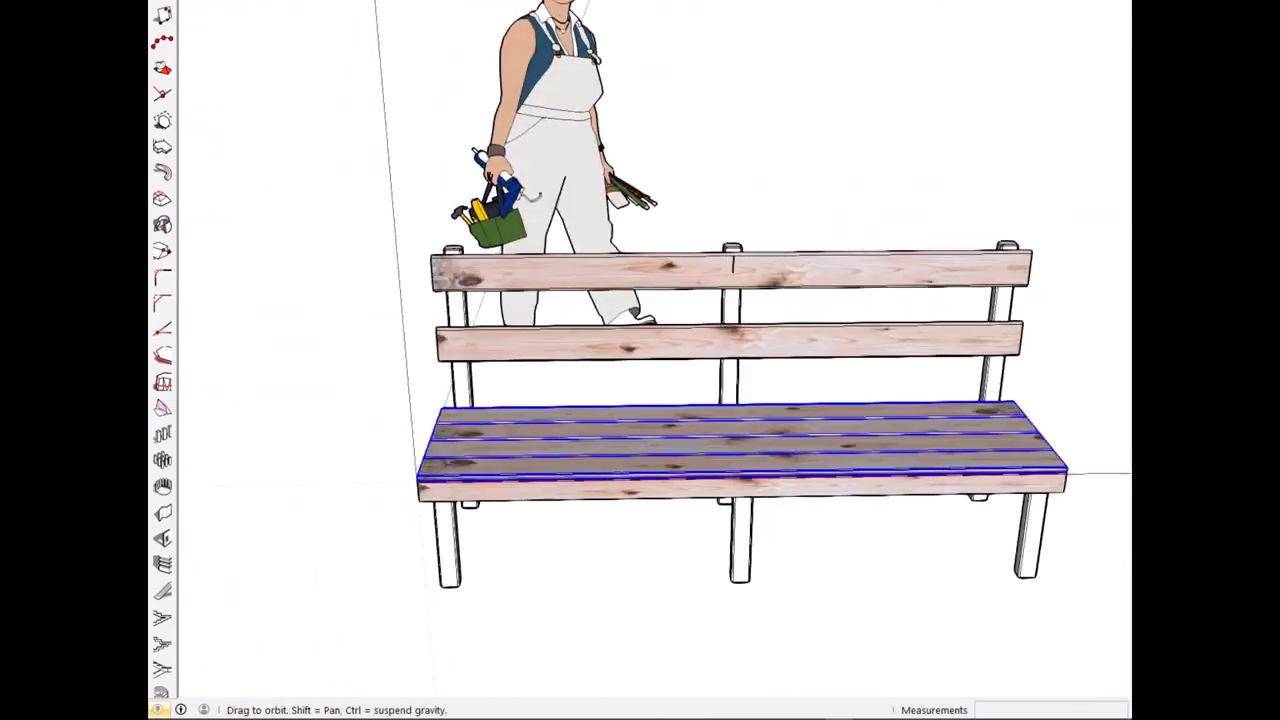
pyautogui.moveTo(640, 400); pyautogui.dragTo(760, 420)
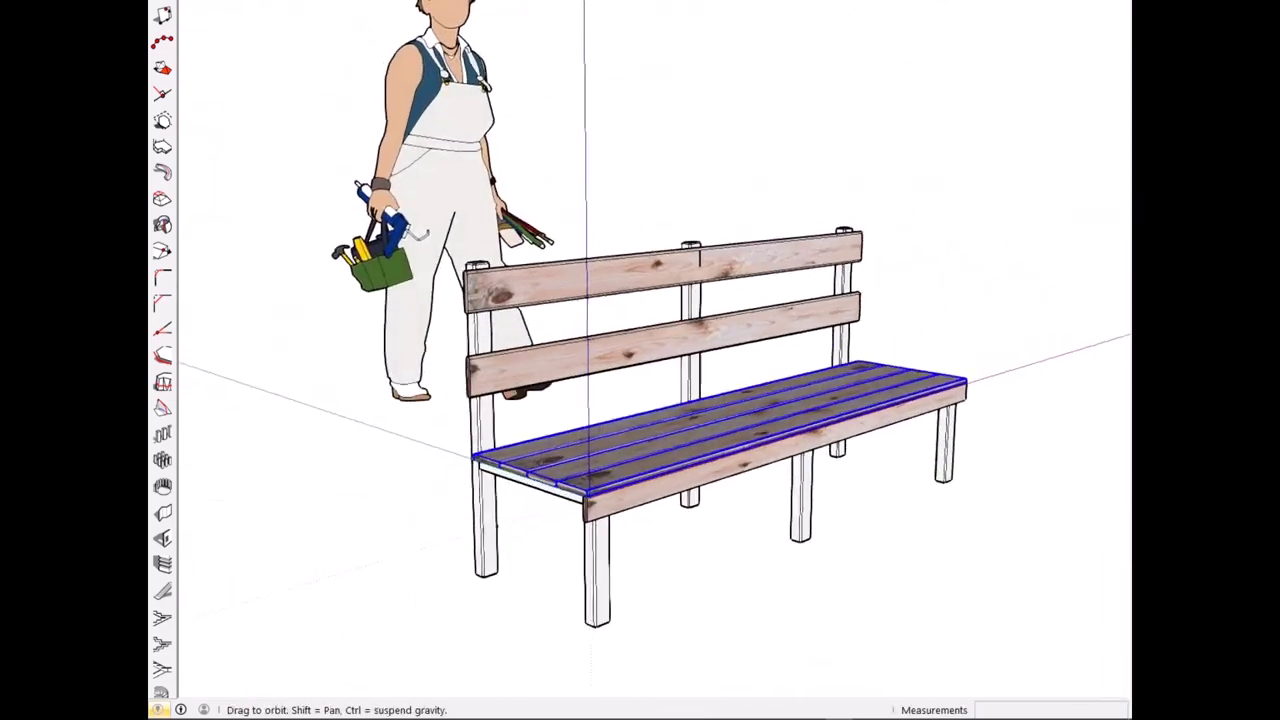
pyautogui.click(208, 46)
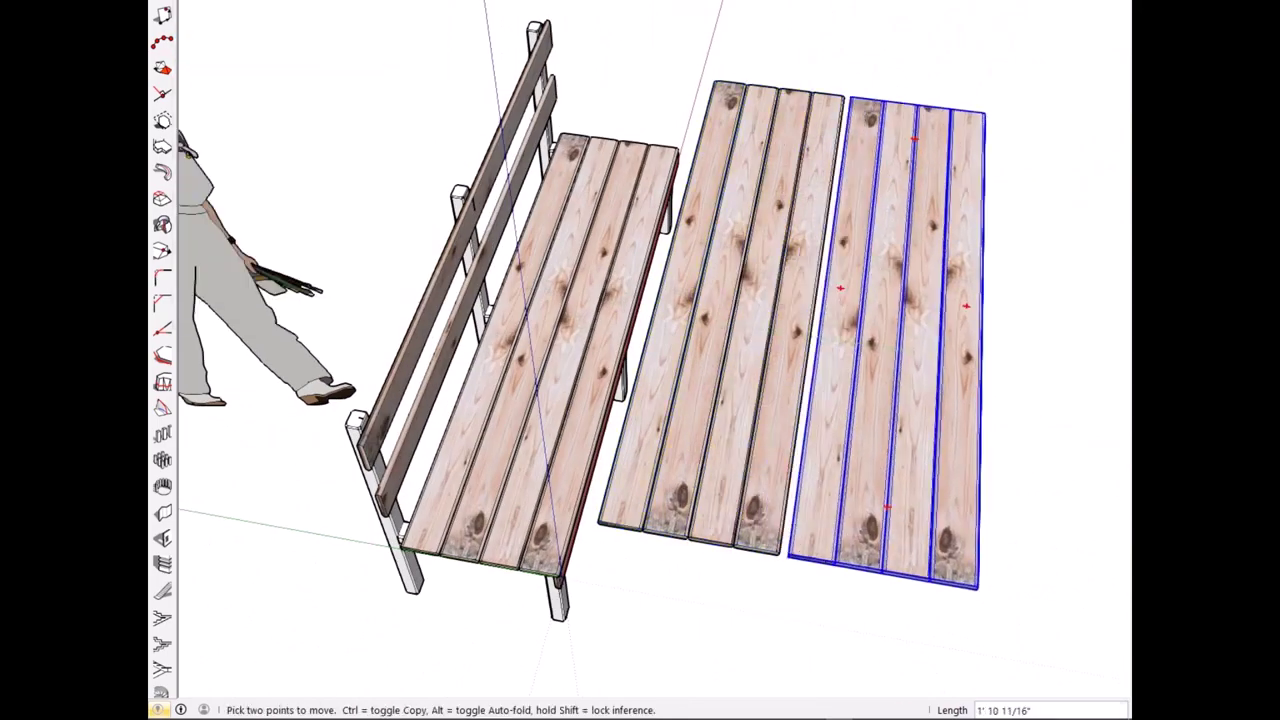
# Step: Open the context menu for the copied seat boards
pyautogui.rightClick(913, 348)
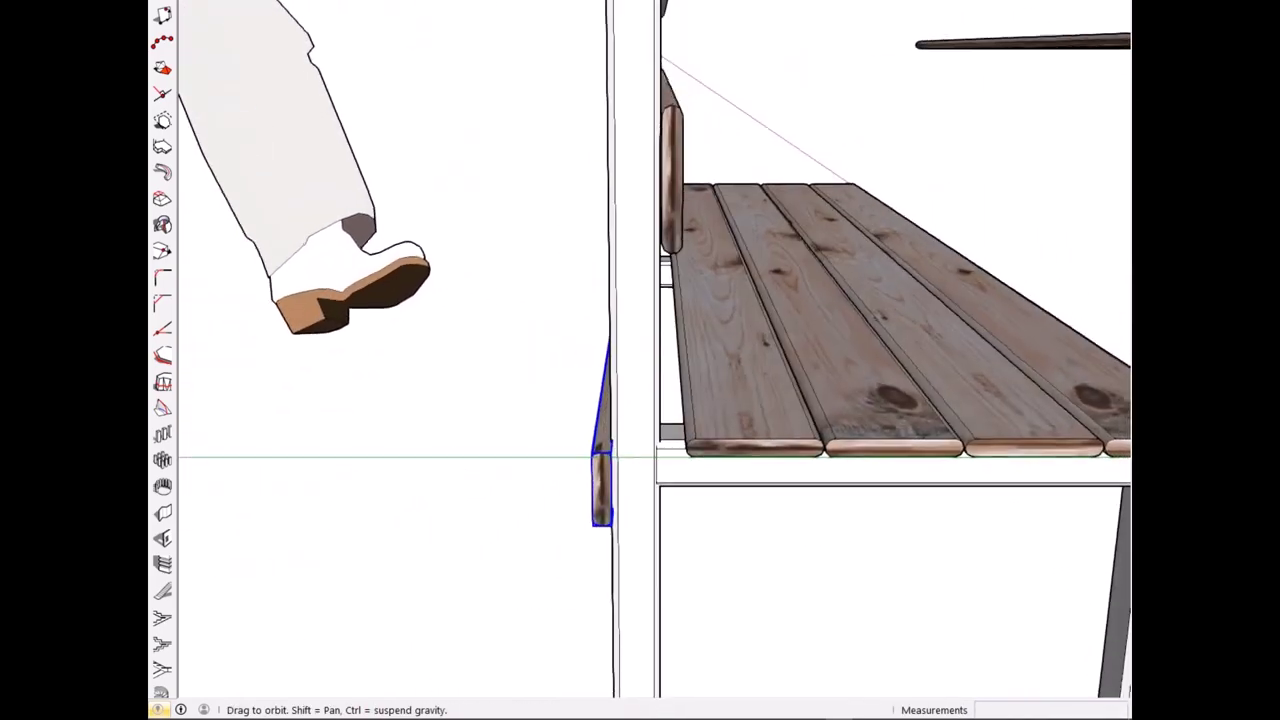
# Step: Open the context menu for the selected seat boards
pyautogui.rightClick(743, 397)
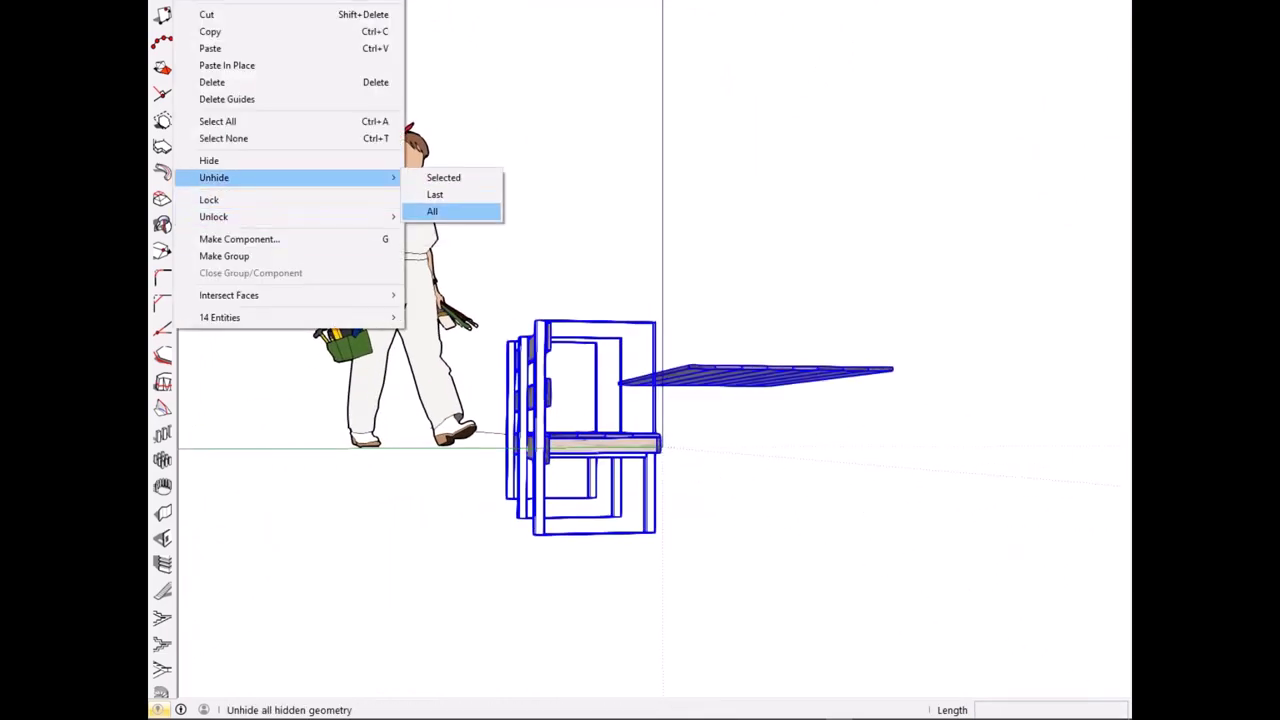
# Step: Lock the bench so it stays in place
pyautogui.scroll(5, 640, 400)
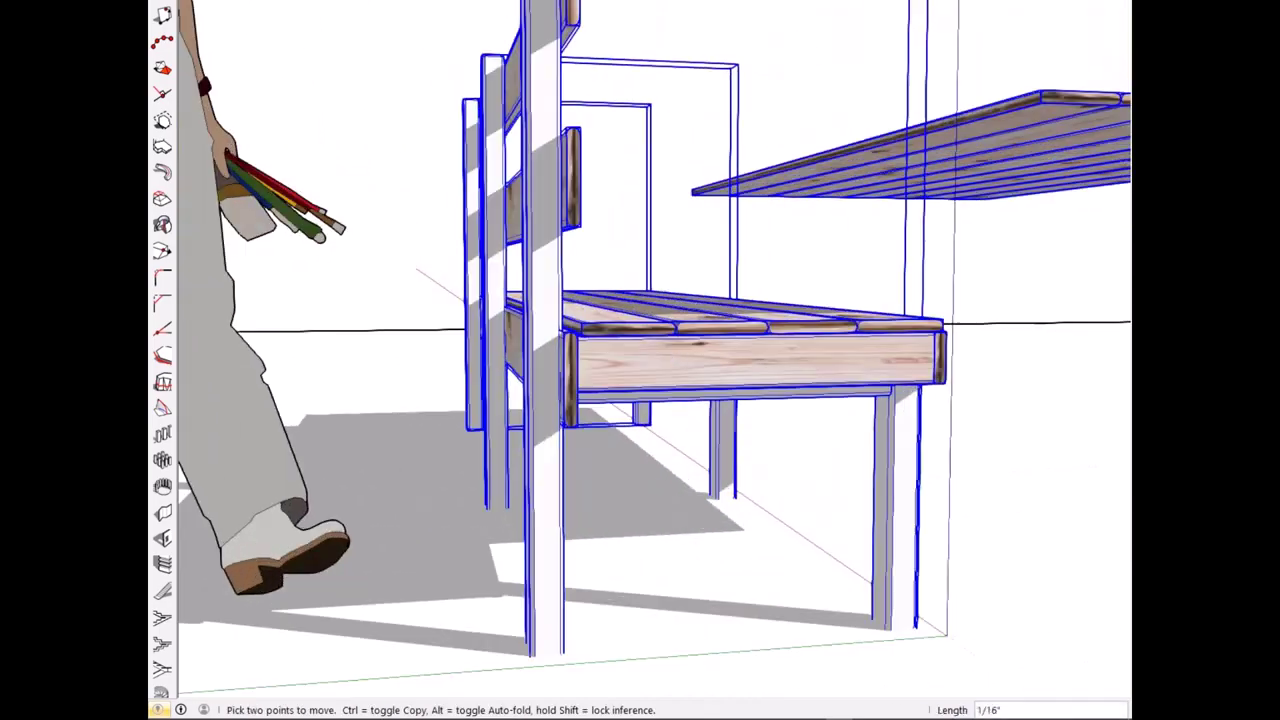
pyautogui.moveTo(640, 400); pyautogui.dragTo(560, 440, button='middle')
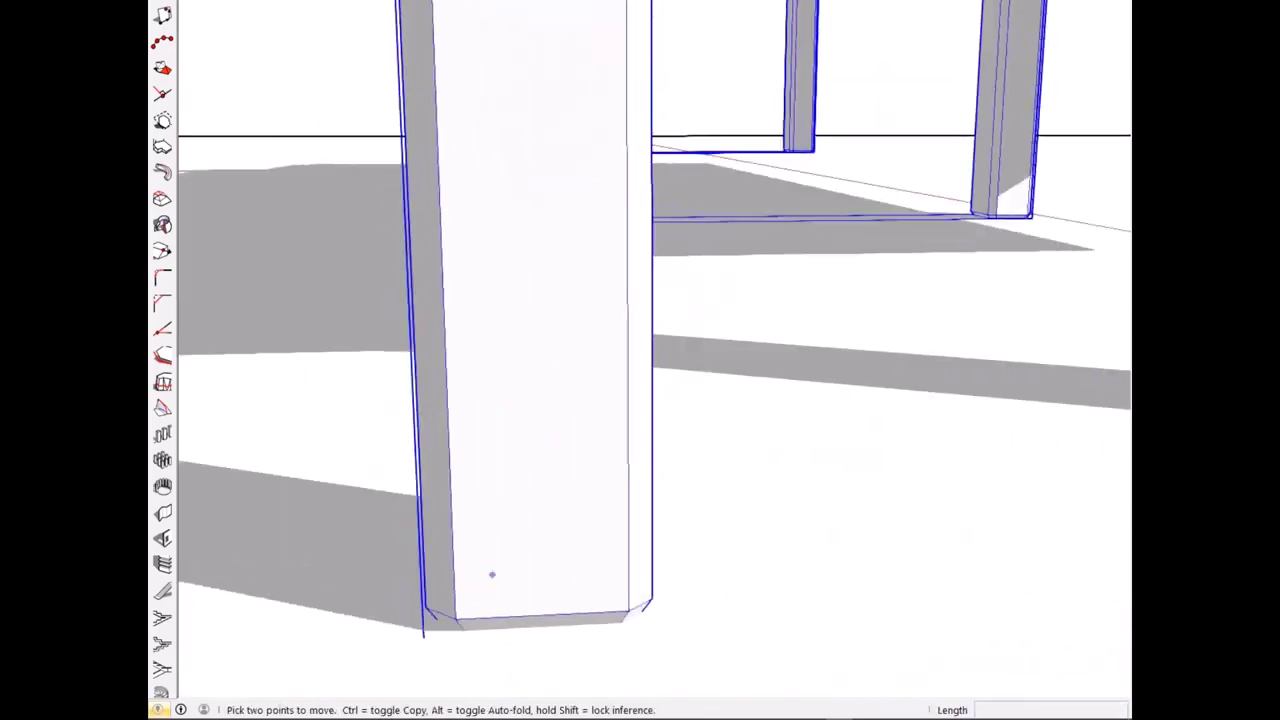
pyautogui.scroll(-5, 640, 400)
pyautogui.moveTo(640, 400); pyautogui.dragTo(560, 400, button='middle')
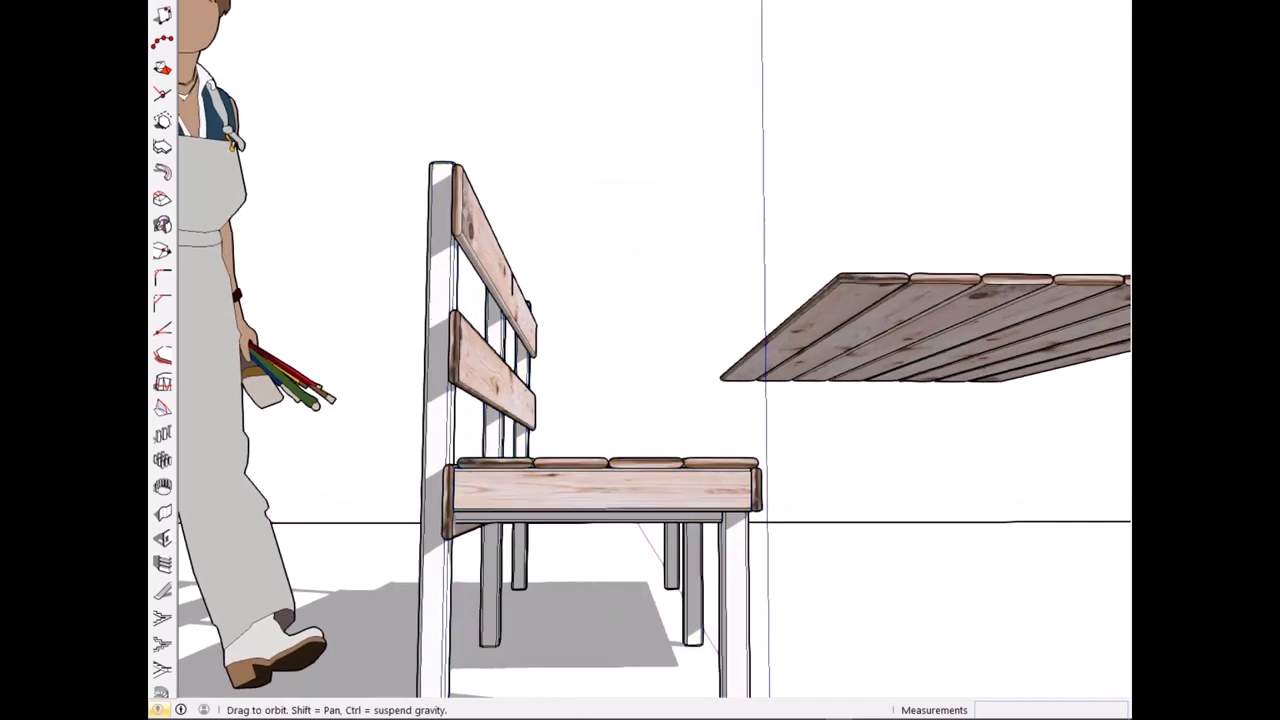
pyautogui.rightClick(436, 341)
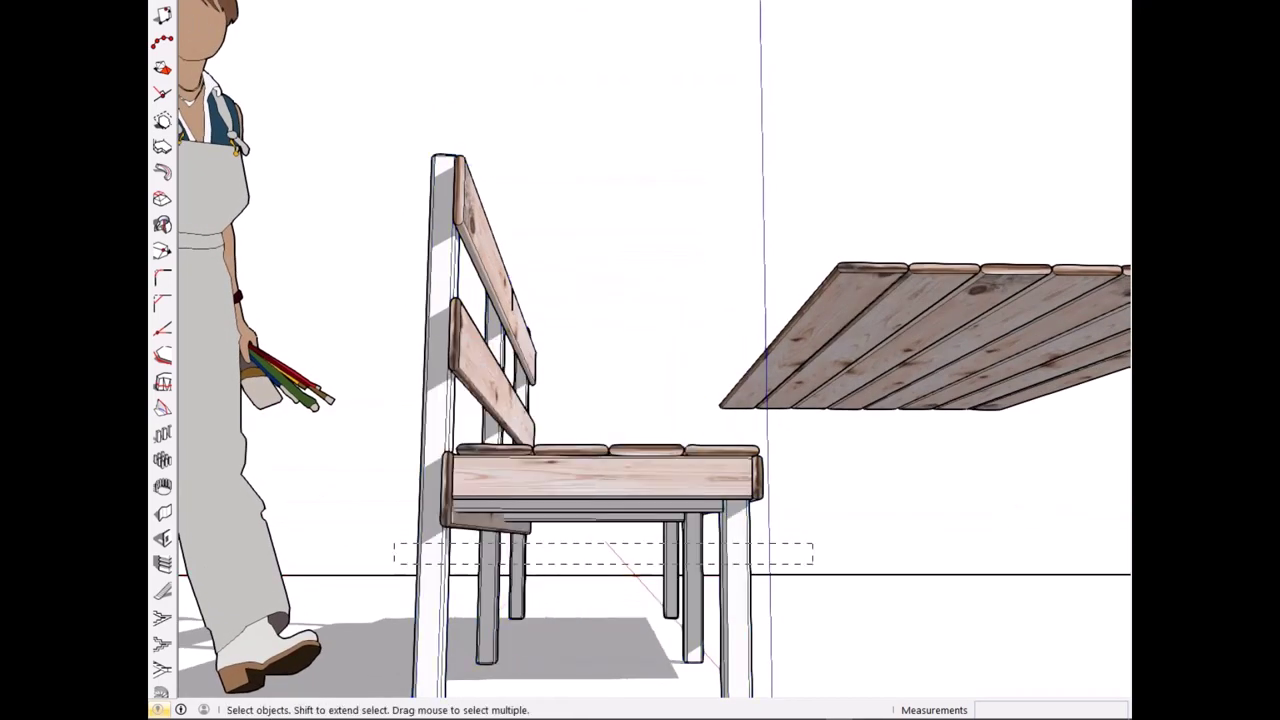
pyautogui.click(477, 371)
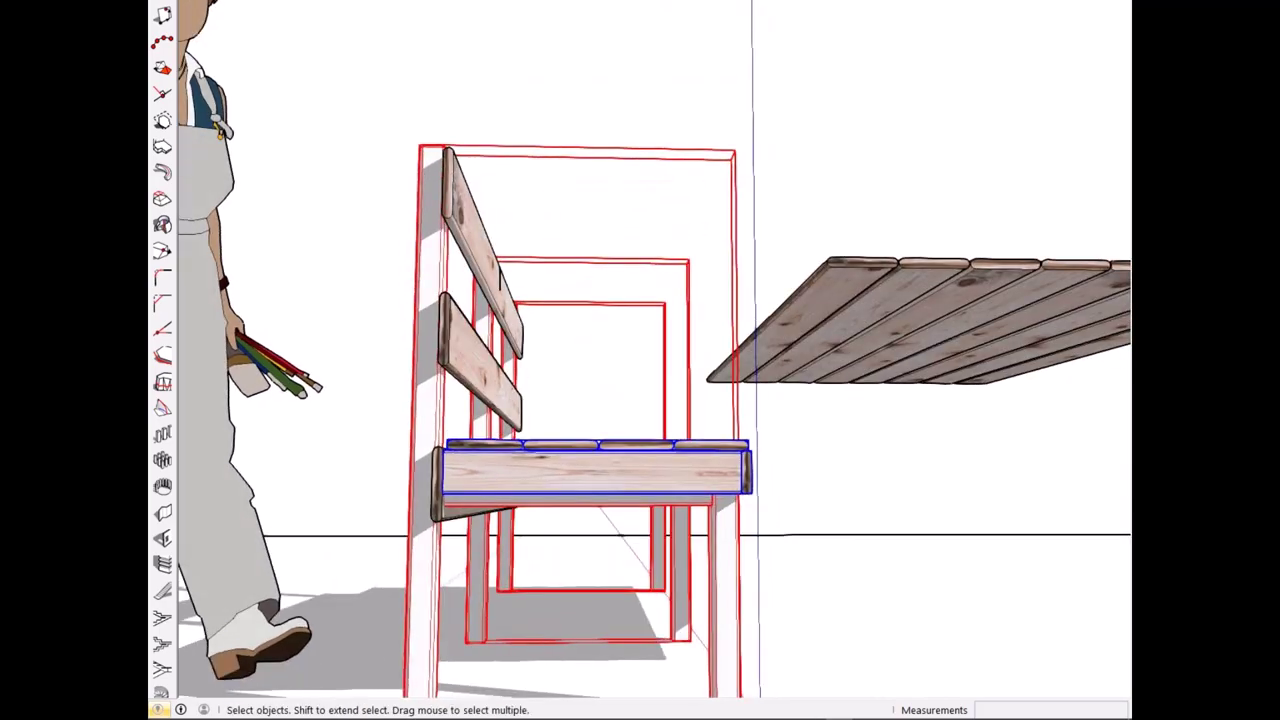
# Step: Move the tabletop into line beside the locked bench
pyautogui.moveTo(588, 484); pyautogui.dragTo(662, 505, button='middle')
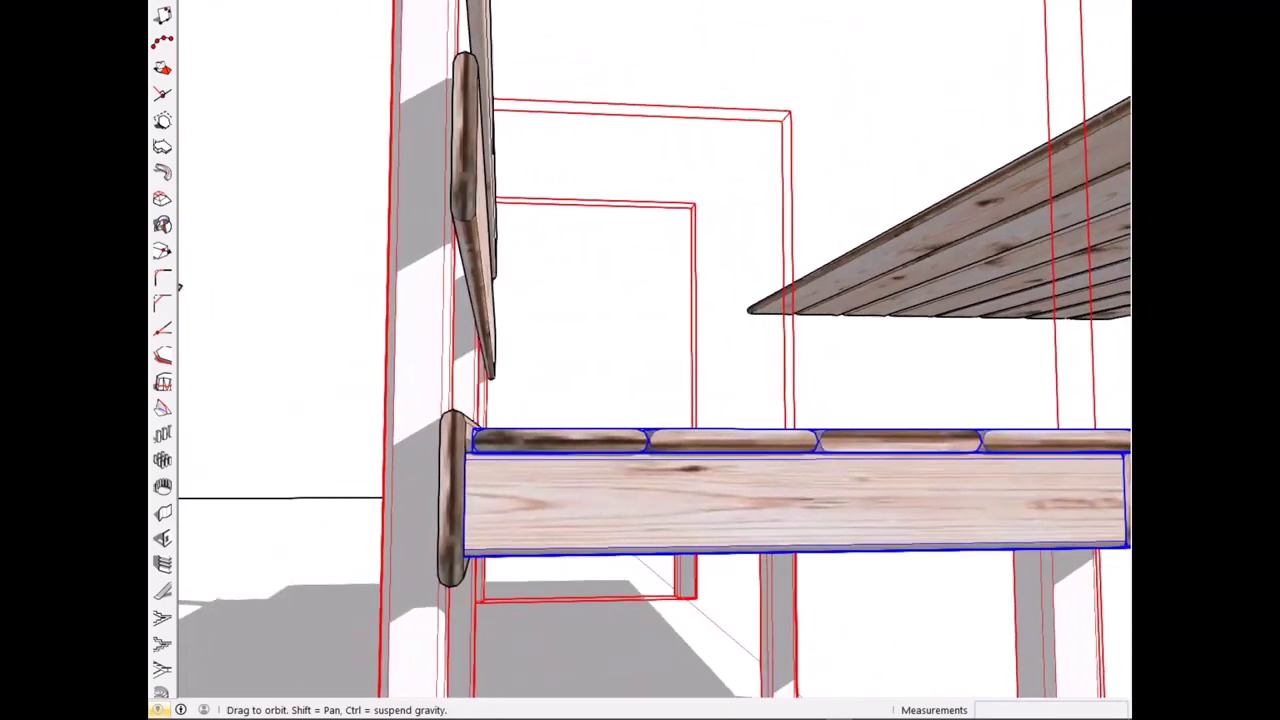
pyautogui.scroll(-5, 662, 505)
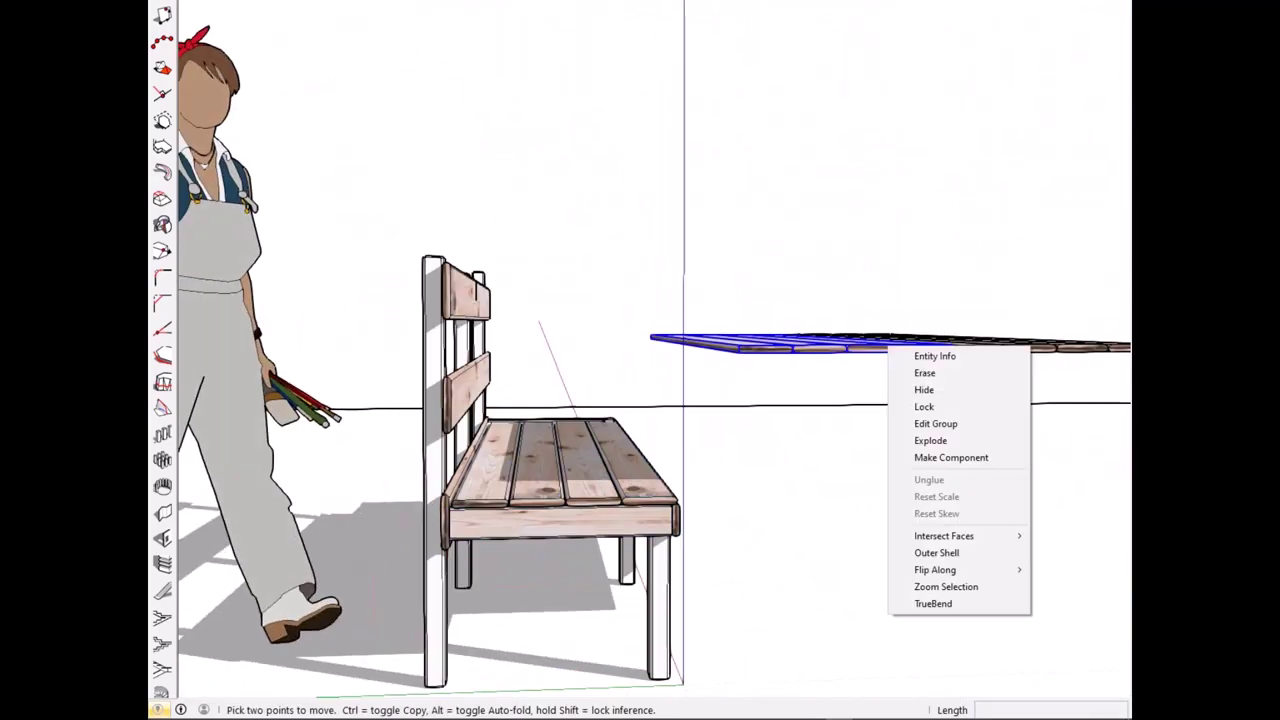
pyautogui.moveTo(680, 417); pyautogui.dragTo(700, 400, button='middle')
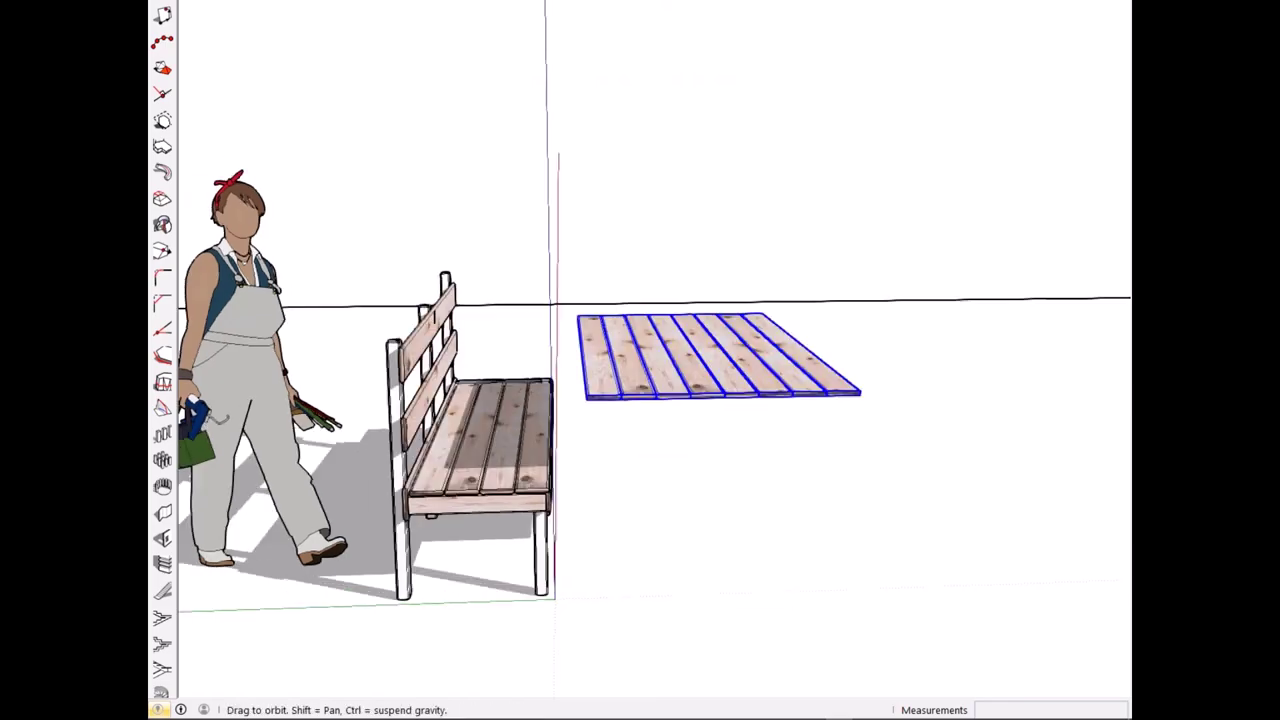
pyautogui.press('m')
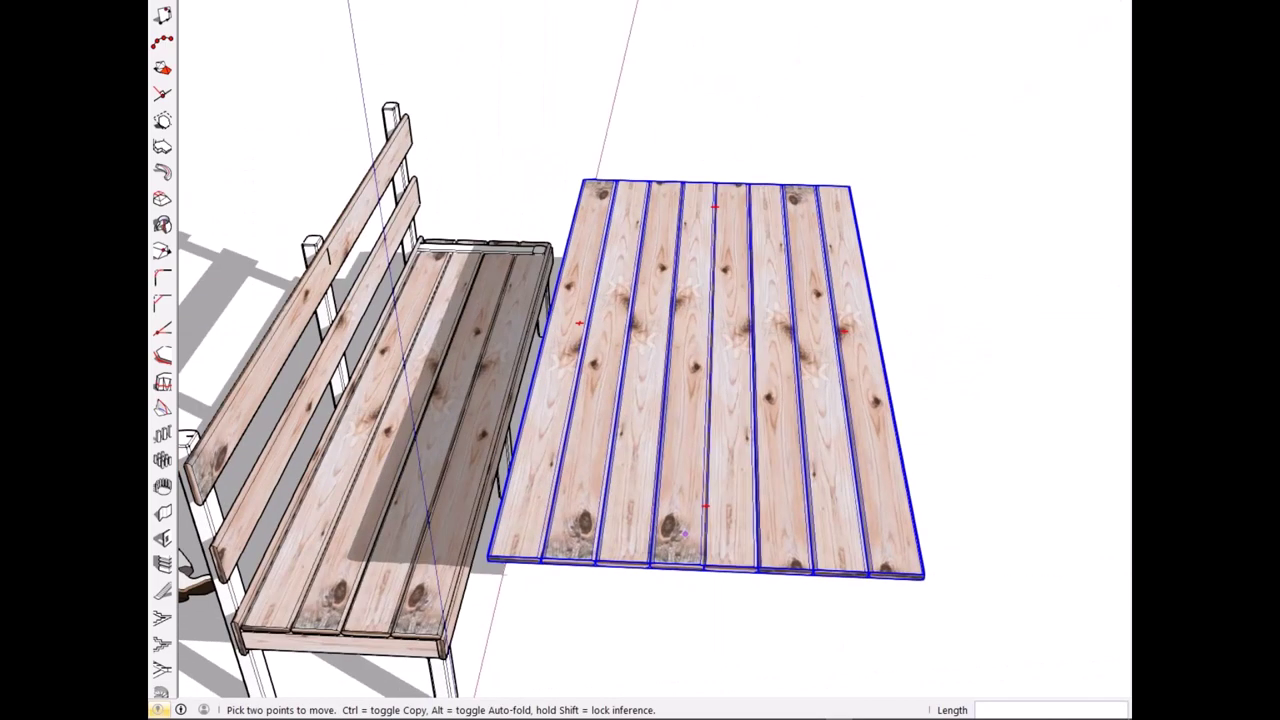
pyautogui.press('space')
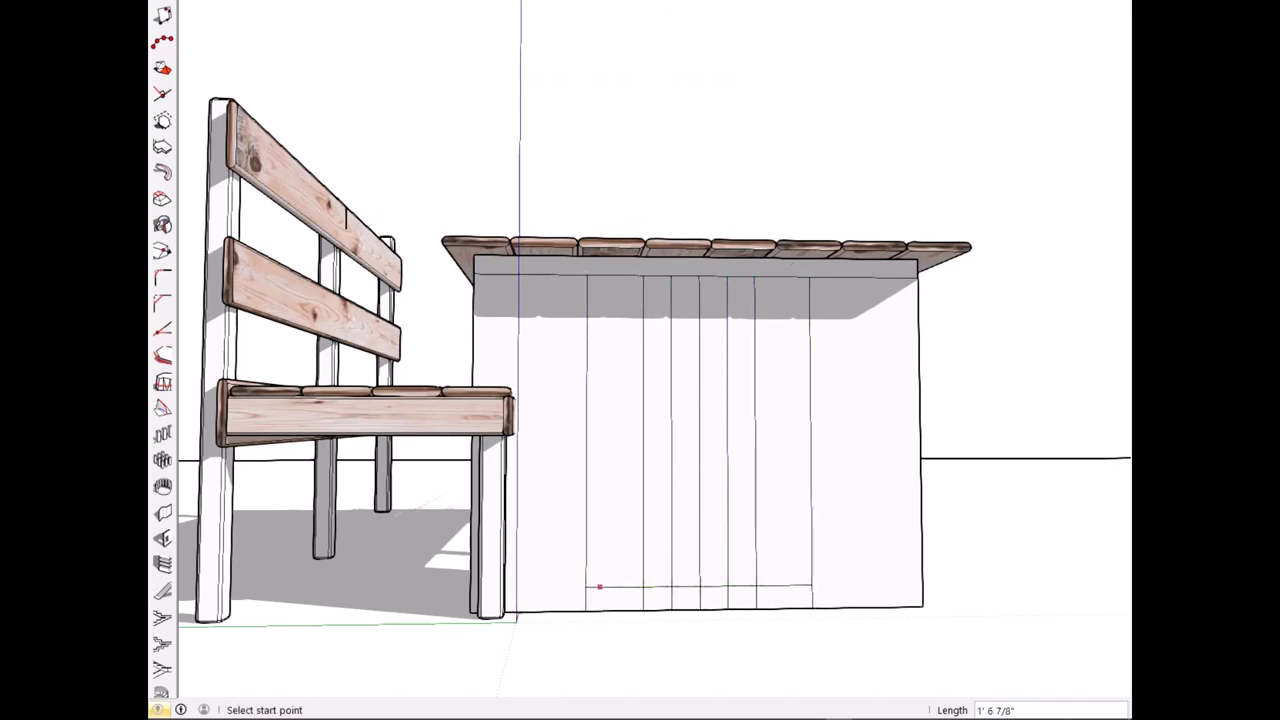
# Step: Outline the narrow leg with lines and start moving the half-circle notch shape
pyautogui.scroll(3, 599, 587)
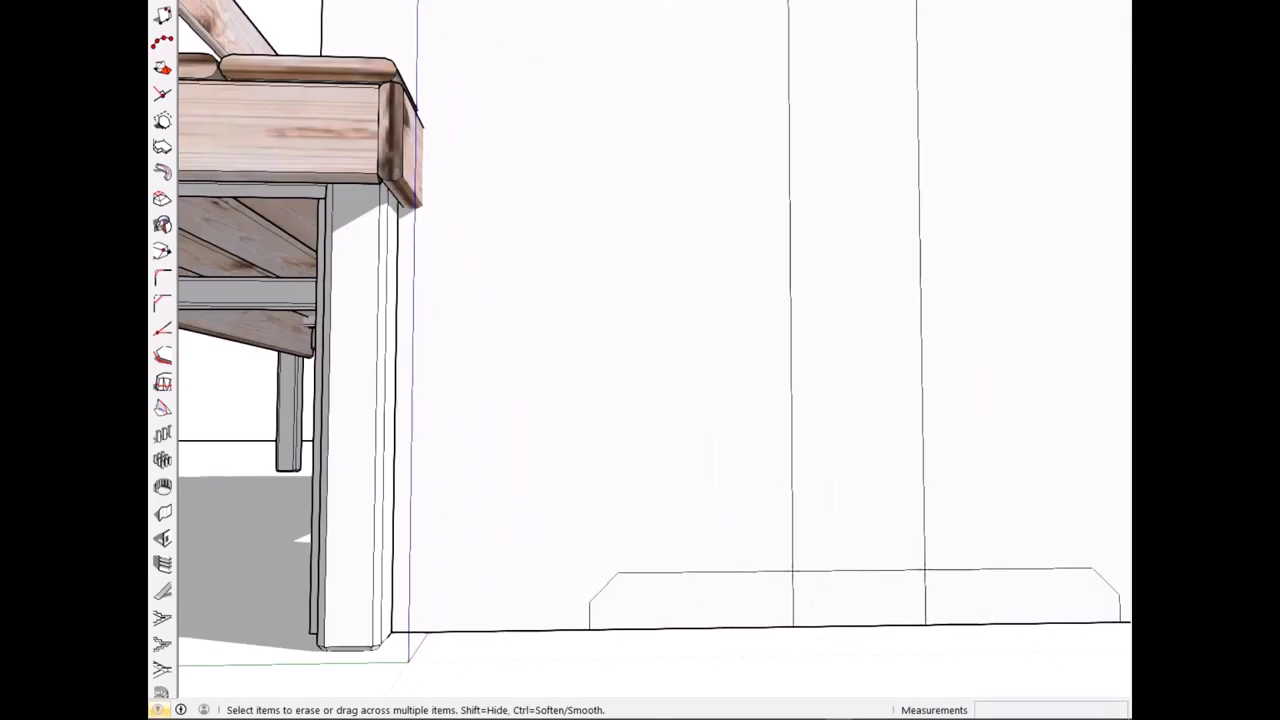
pyautogui.click(250, 8)
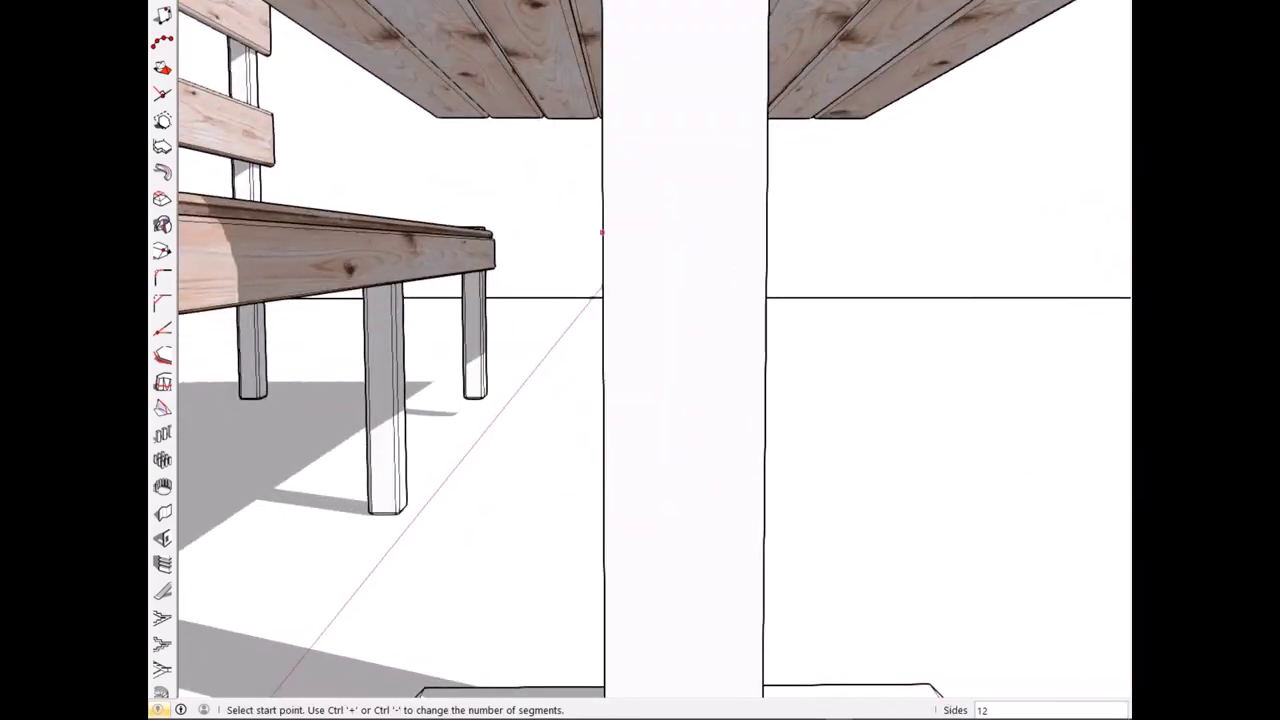
pyautogui.press('Escape')
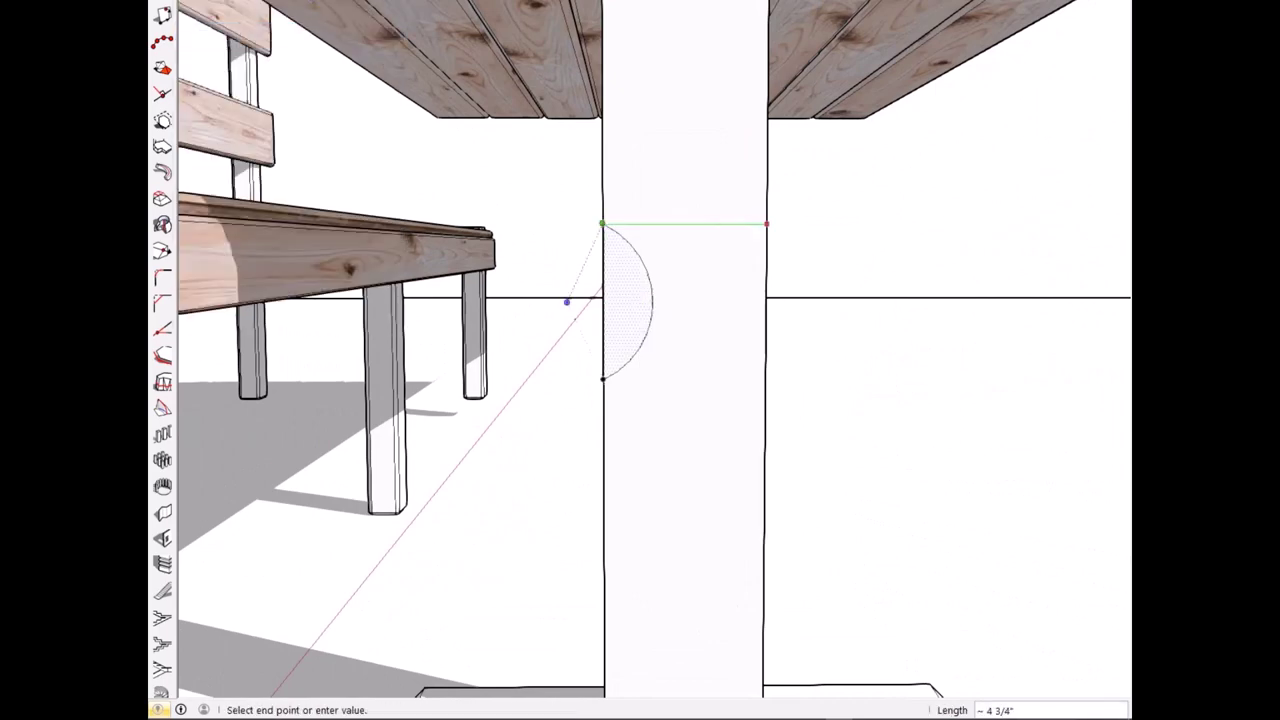
pyautogui.rightClick(694, 475)
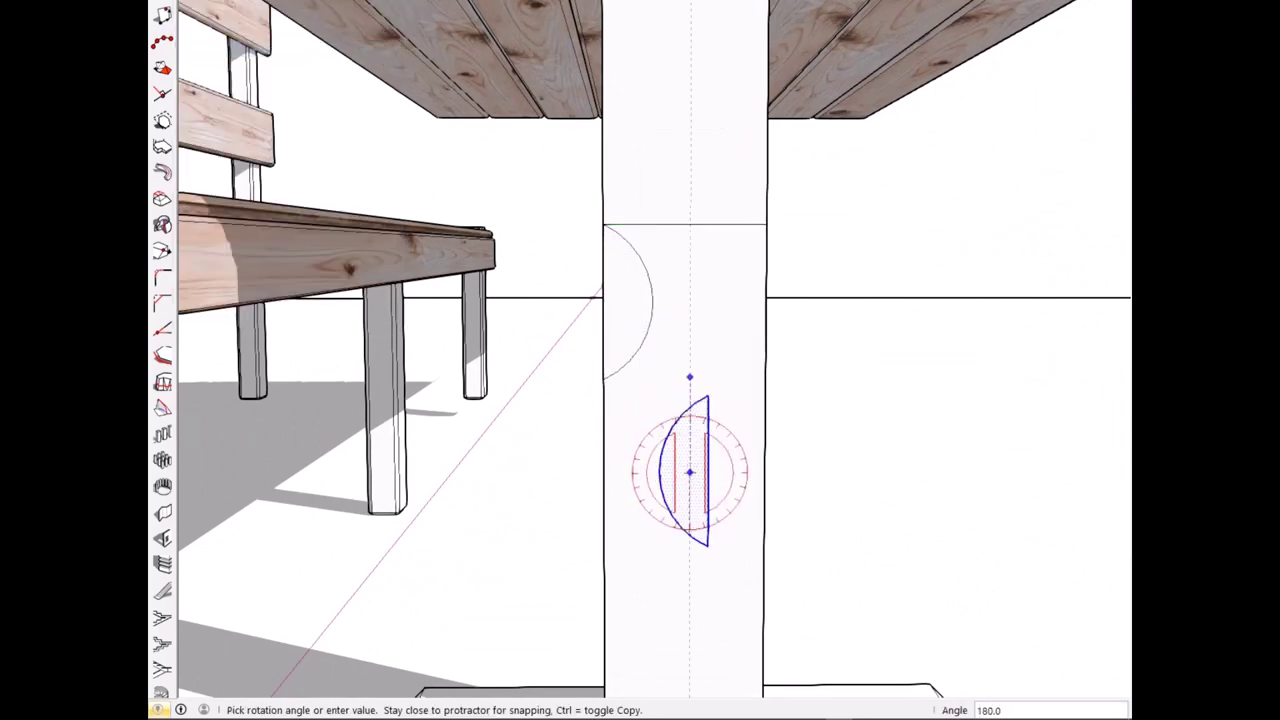
pyautogui.press('m')
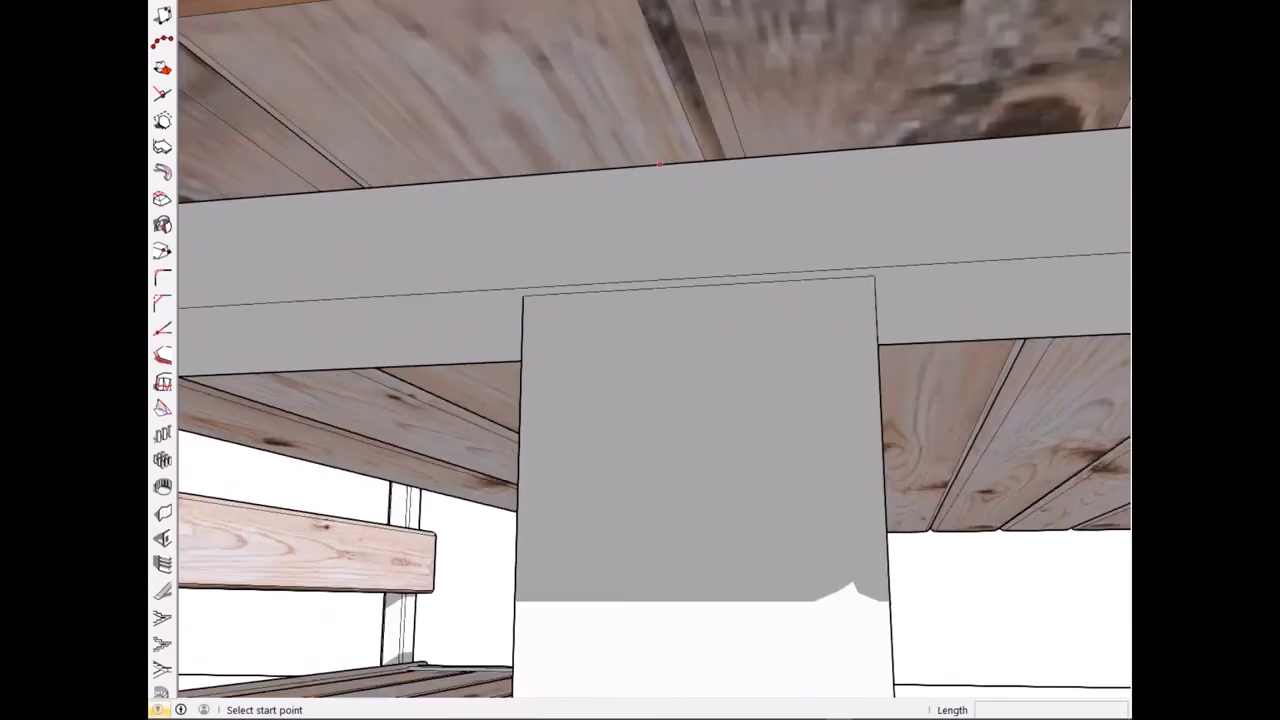
# Step: Flip the copied bench on the far side so it faces the table
pyautogui.click(598, 38)
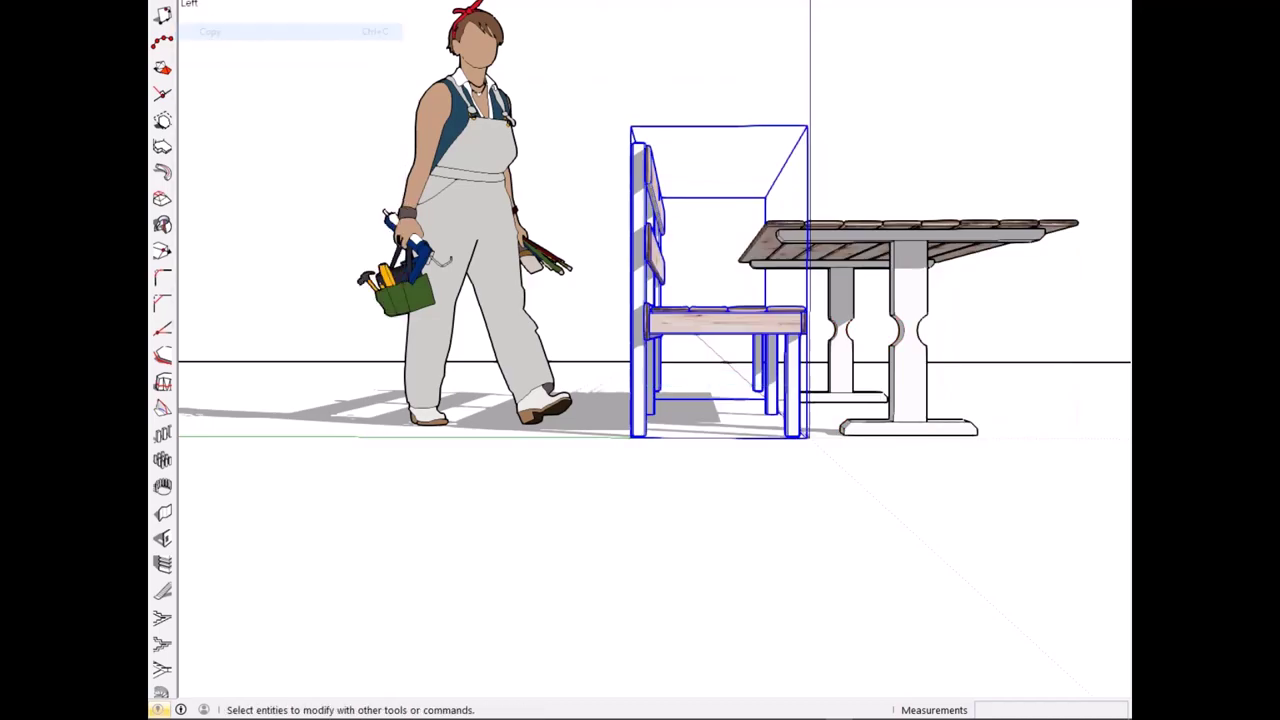
pyautogui.moveTo(640, 400); pyautogui.dragTo(640, 330, button='middle')
pyautogui.scroll(3, 550, 220)
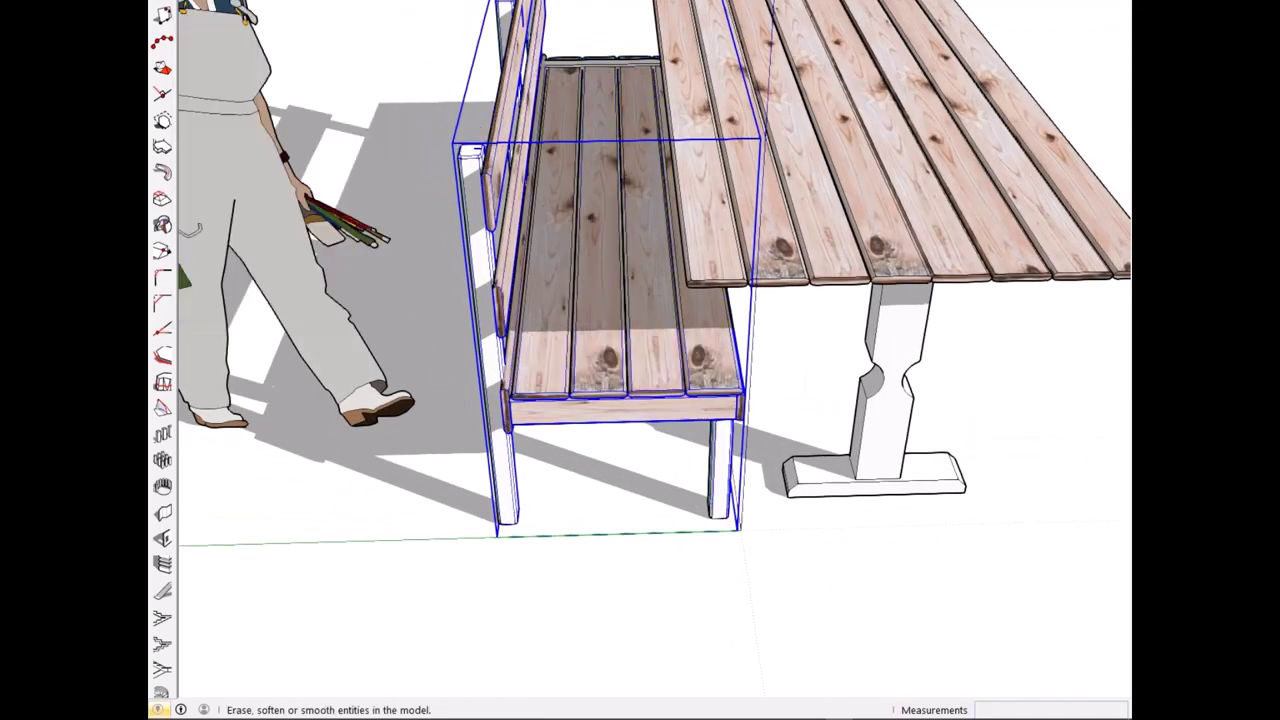
pyautogui.click(779, 587)
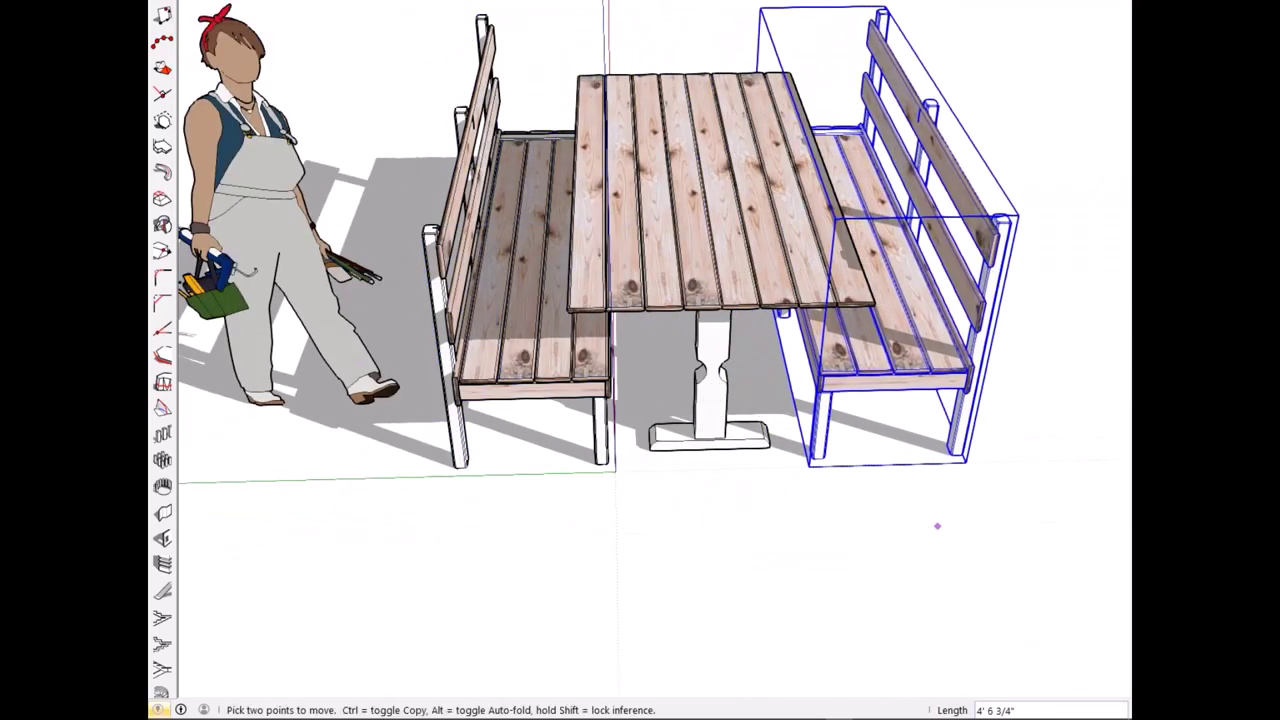
pyautogui.moveTo(934, 523); pyautogui.dragTo(700, 500, button='middle')
pyautogui.scroll(3, 640, 380)
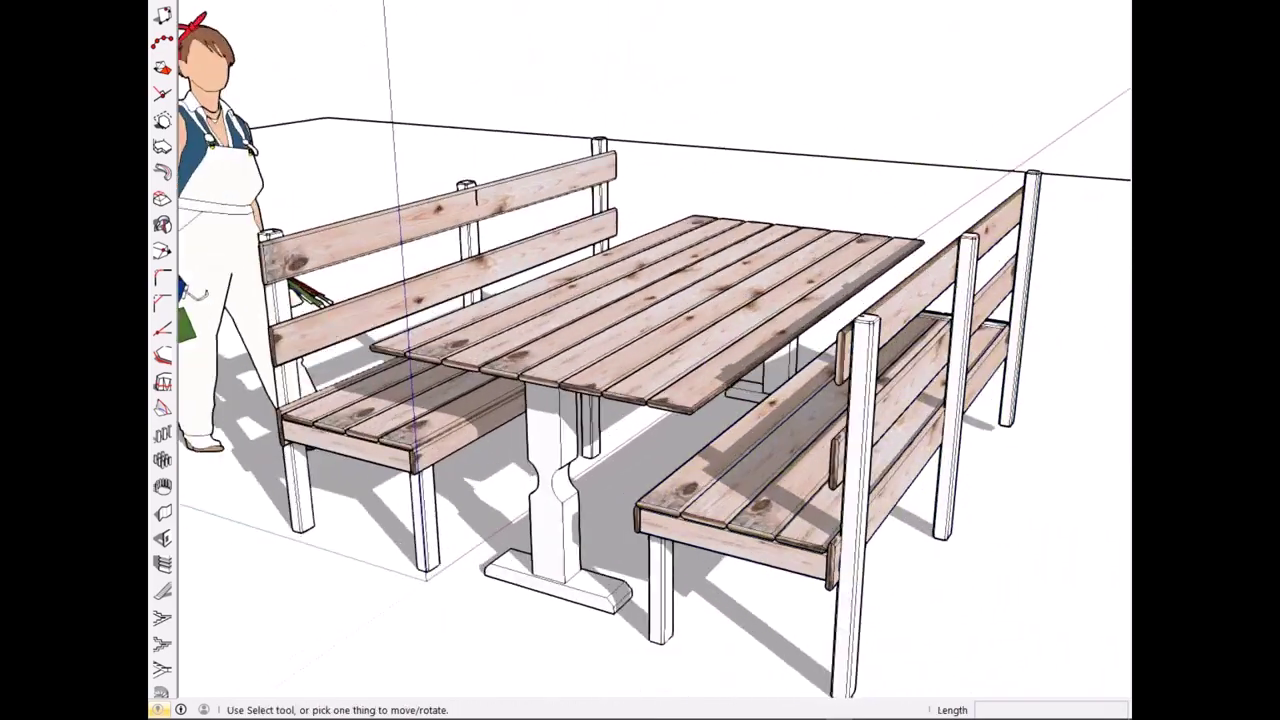
pyautogui.hotkey('alt', 'f')
# Step: Hide edge lines, unlock the near bench, and start moving it beside the table
pyautogui.click(360, 143)
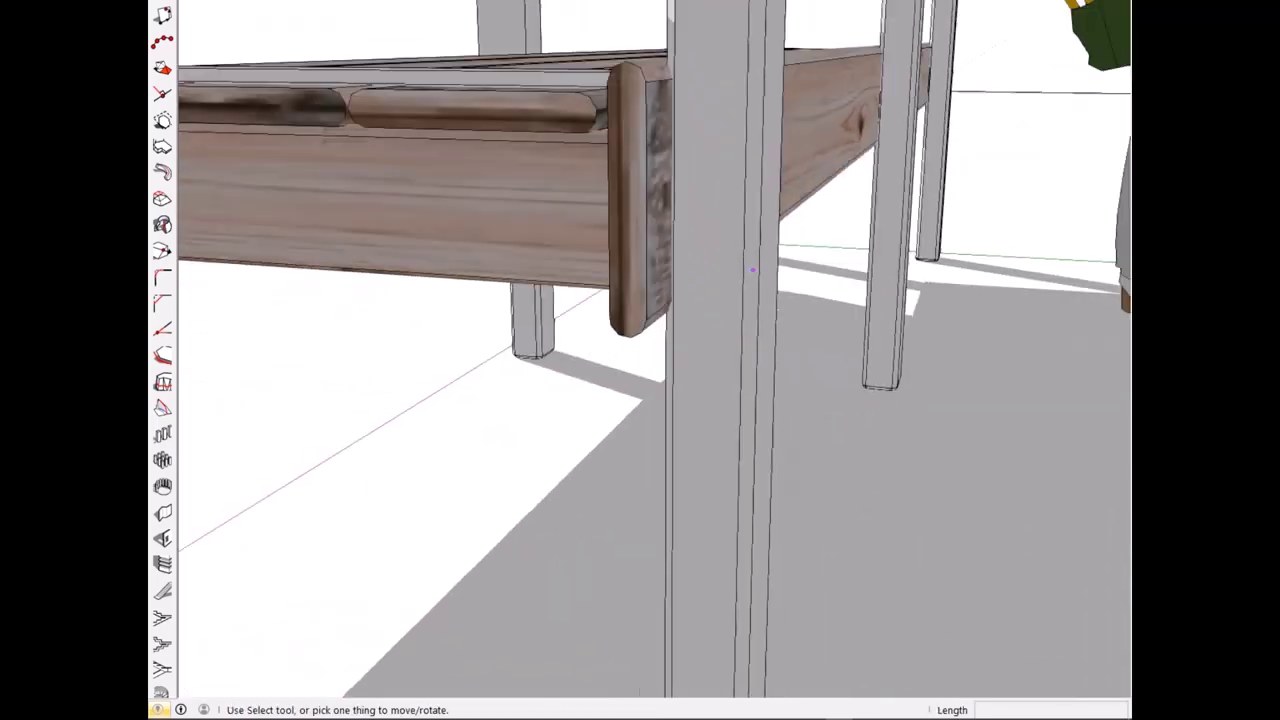
pyautogui.rightClick(970, 183)
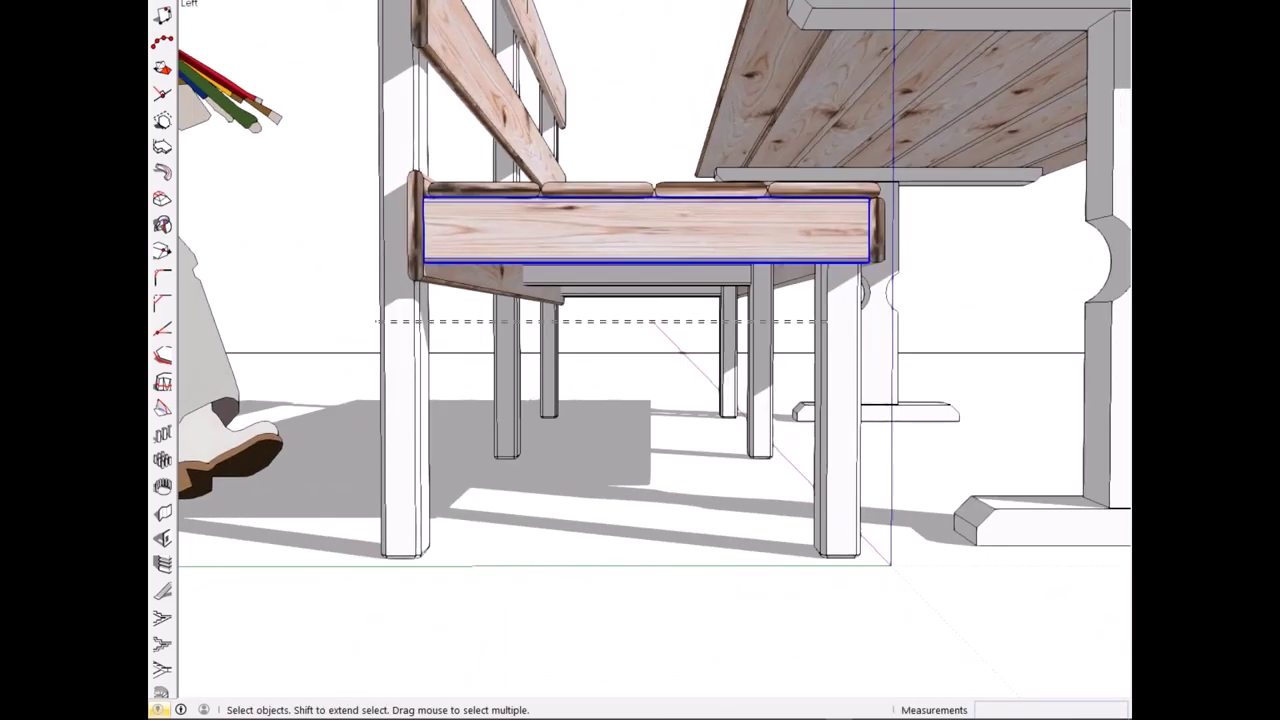
pyautogui.click(435, 380)
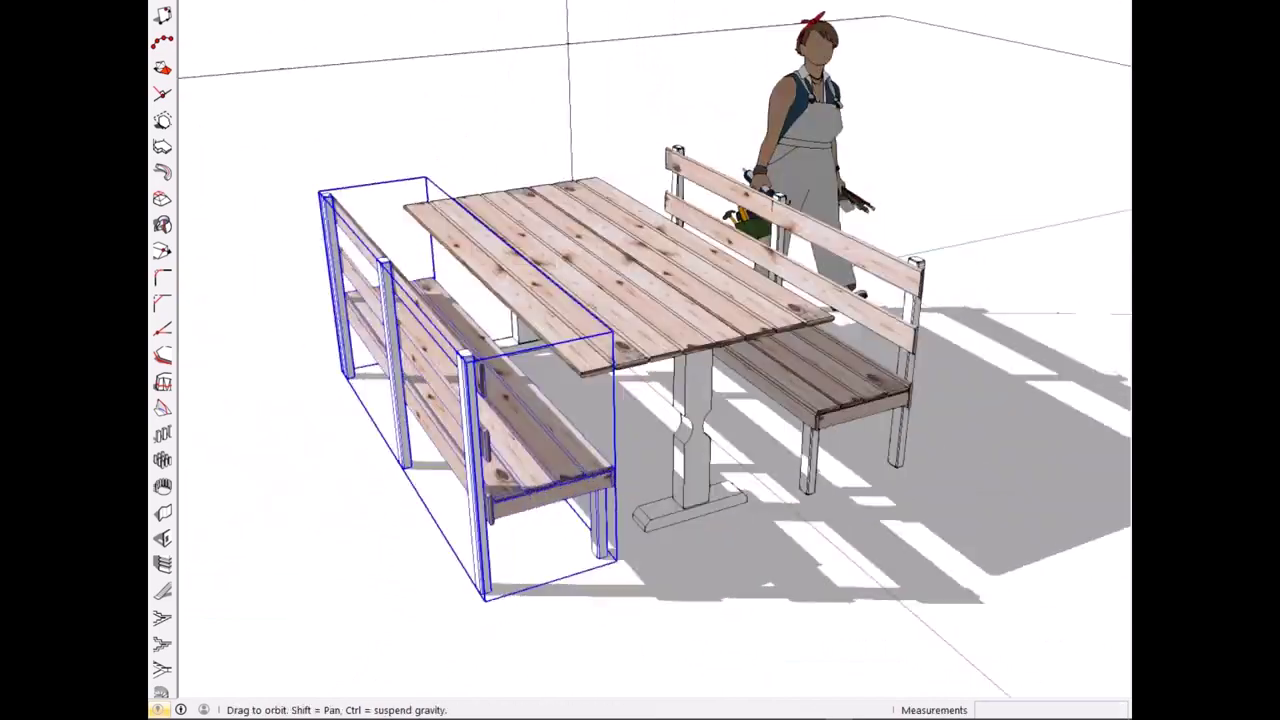
pyautogui.press('m')
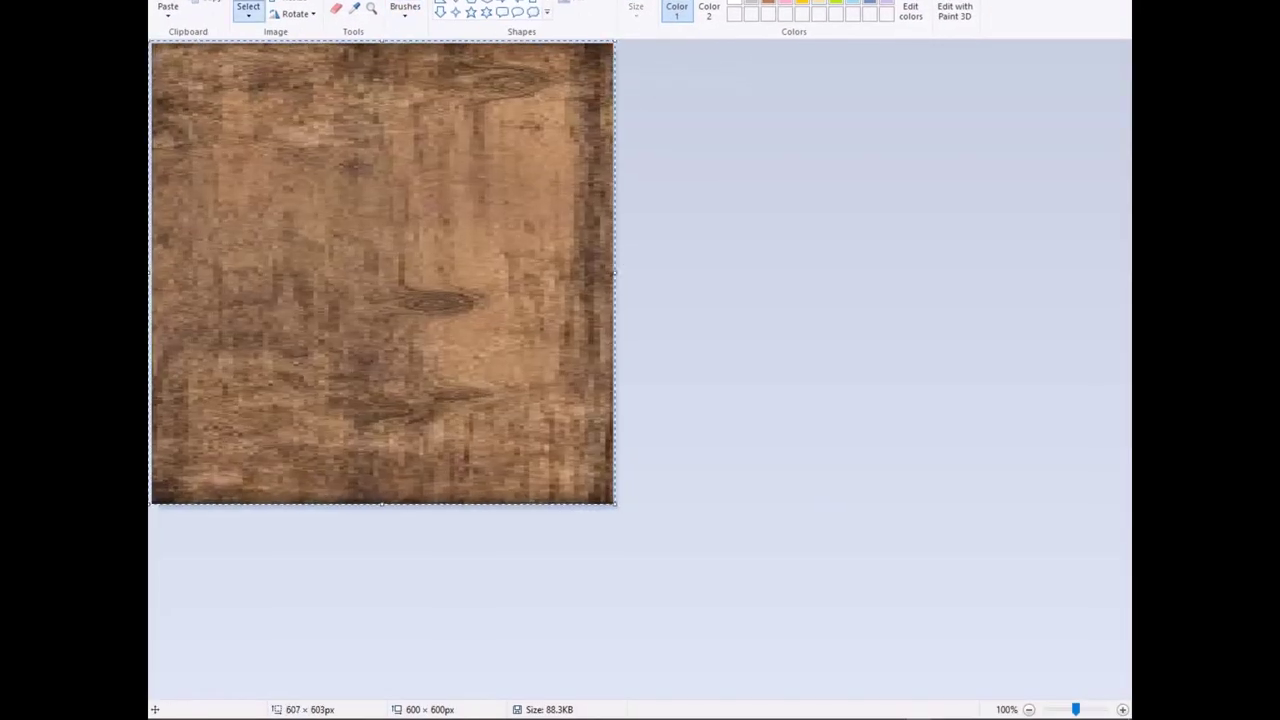
# Step: Save the dark wood grain image from Paint as the JPEG picture 'dark wod.jpg'
pyautogui.click(430, 50)
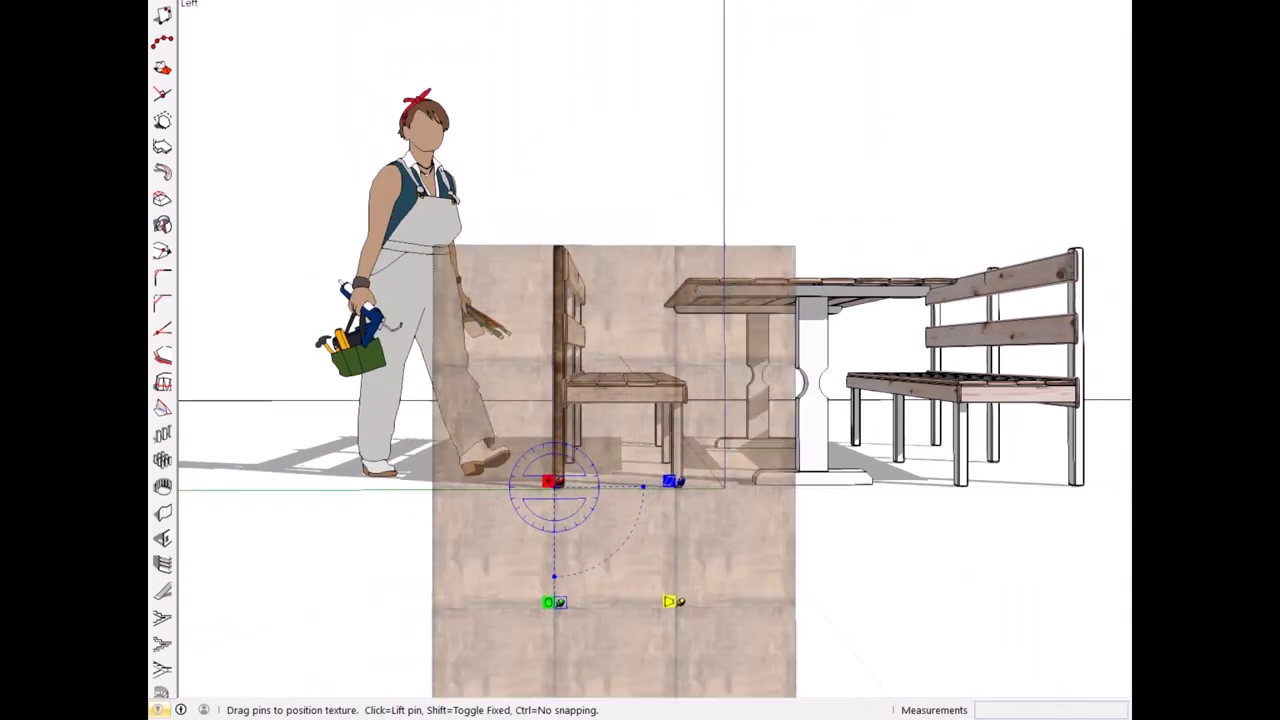
# Step: Enlarge the dark wood texture and shift it up and left so its grain fits the legs
pyautogui.moveTo(555, 601); pyautogui.dragTo(541, 668)
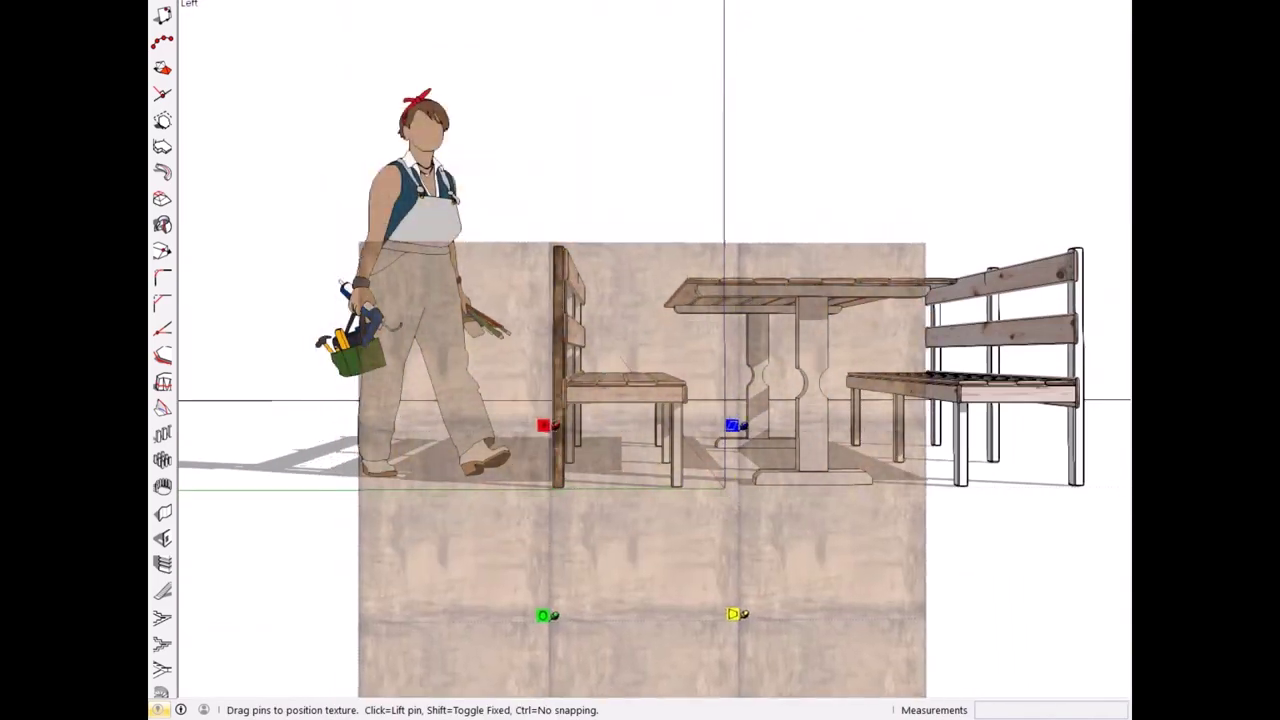
pyautogui.moveTo(640, 560); pyautogui.dragTo(555, 500)
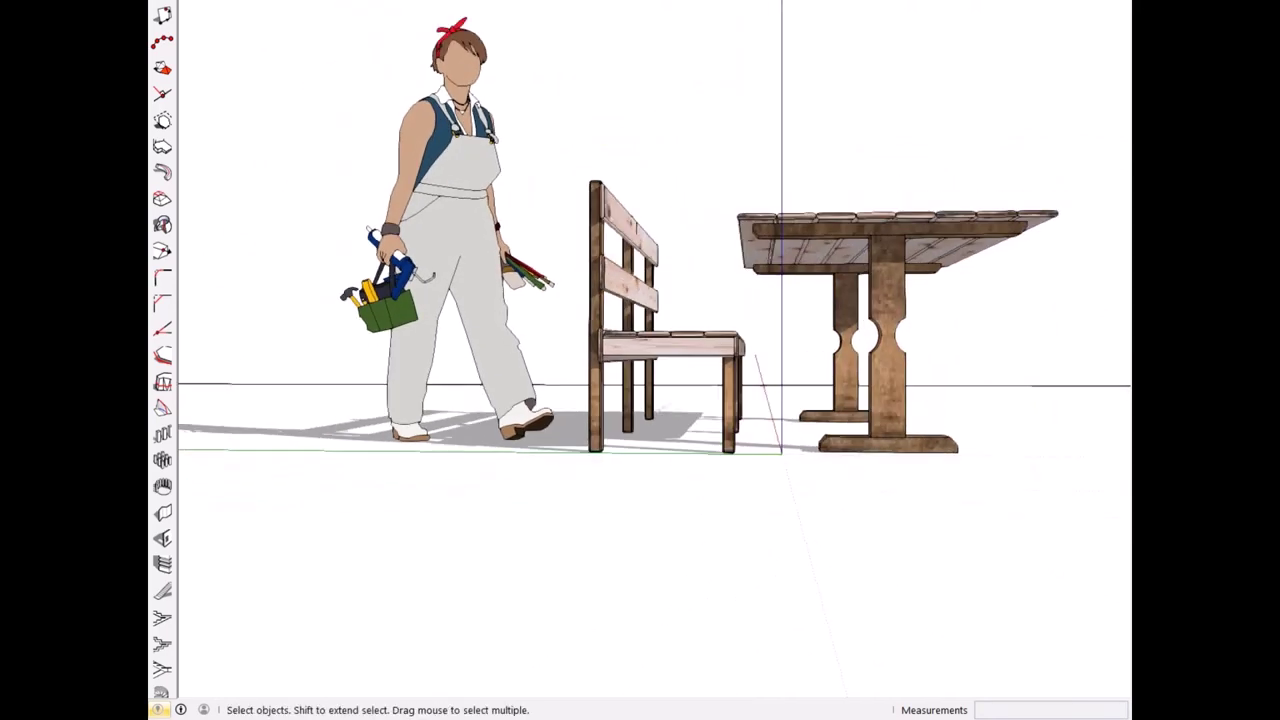
pyautogui.rightClick(634, 233)
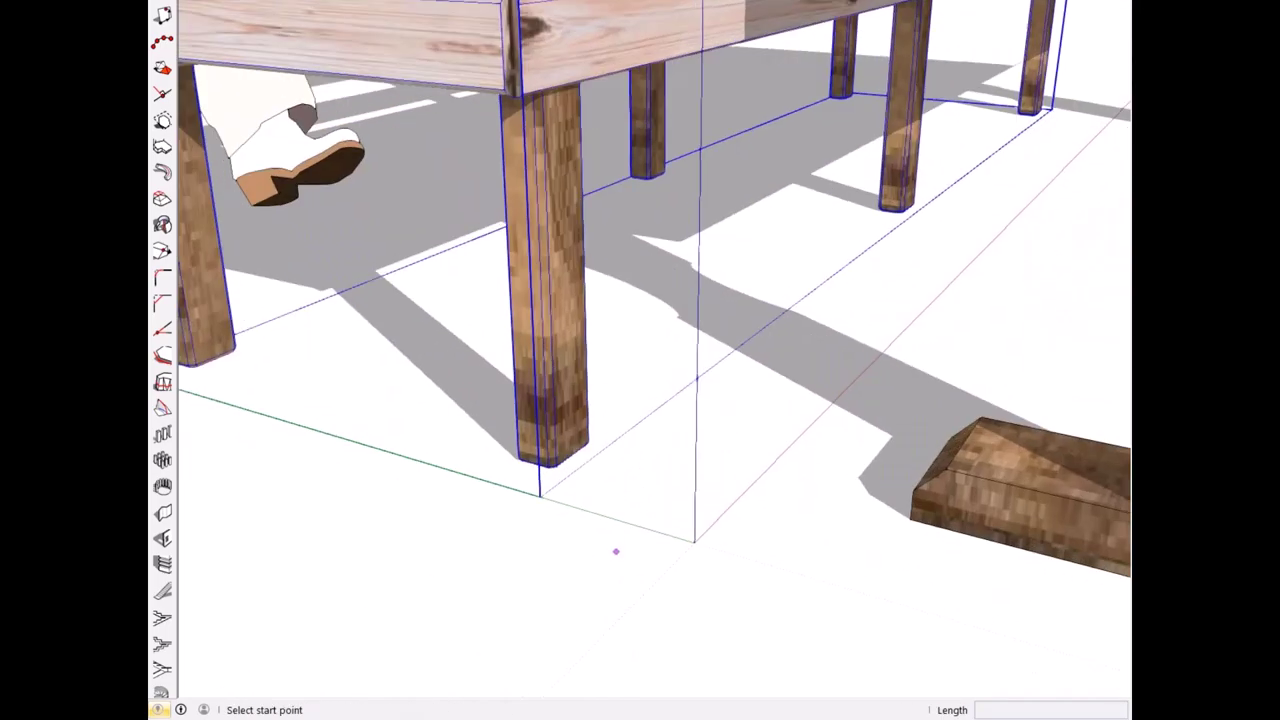
pyautogui.press('l')
pyautogui.moveTo(500, 382); pyautogui.dragTo(460, 400, button='middle')
pyautogui.click(457, 400)
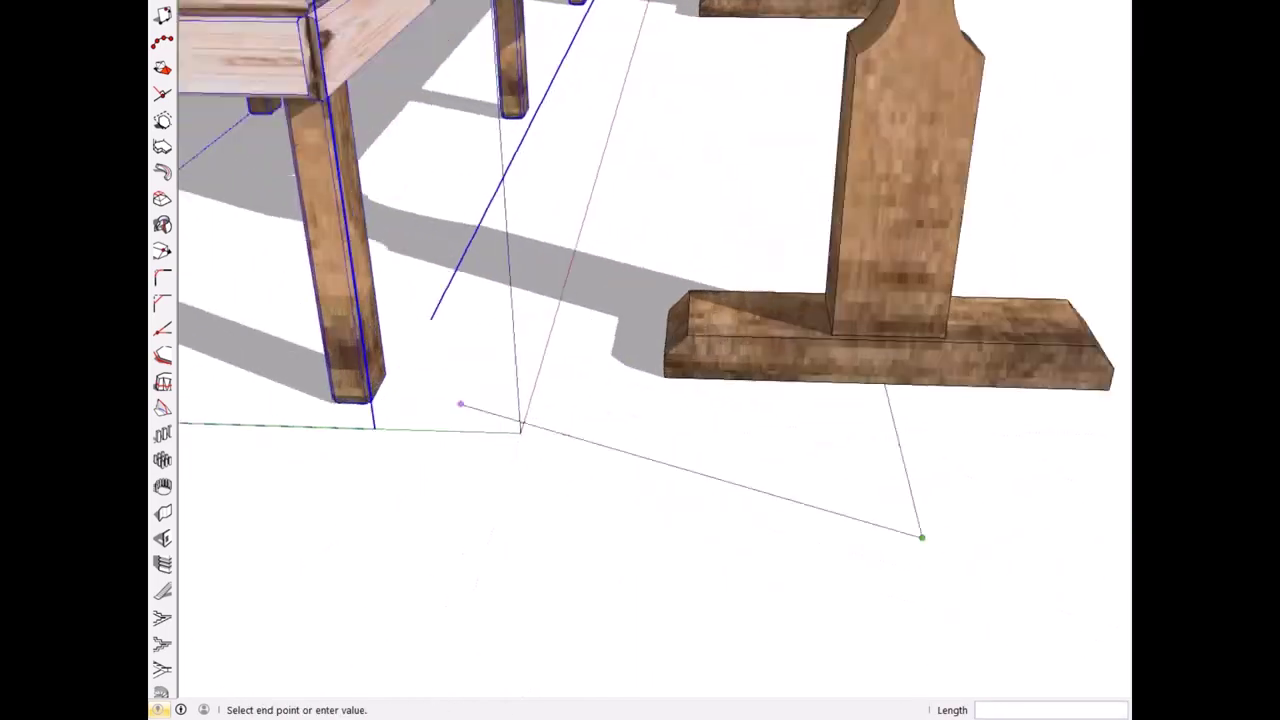
pyautogui.moveTo(920, 534)
pyautogui.mouseDown(button='middle')
pyautogui.moveTo(310, 378)
pyautogui.moveTo(560, 420)
pyautogui.mouseUp(button='middle')
pyautogui.rightClick(626, 438)
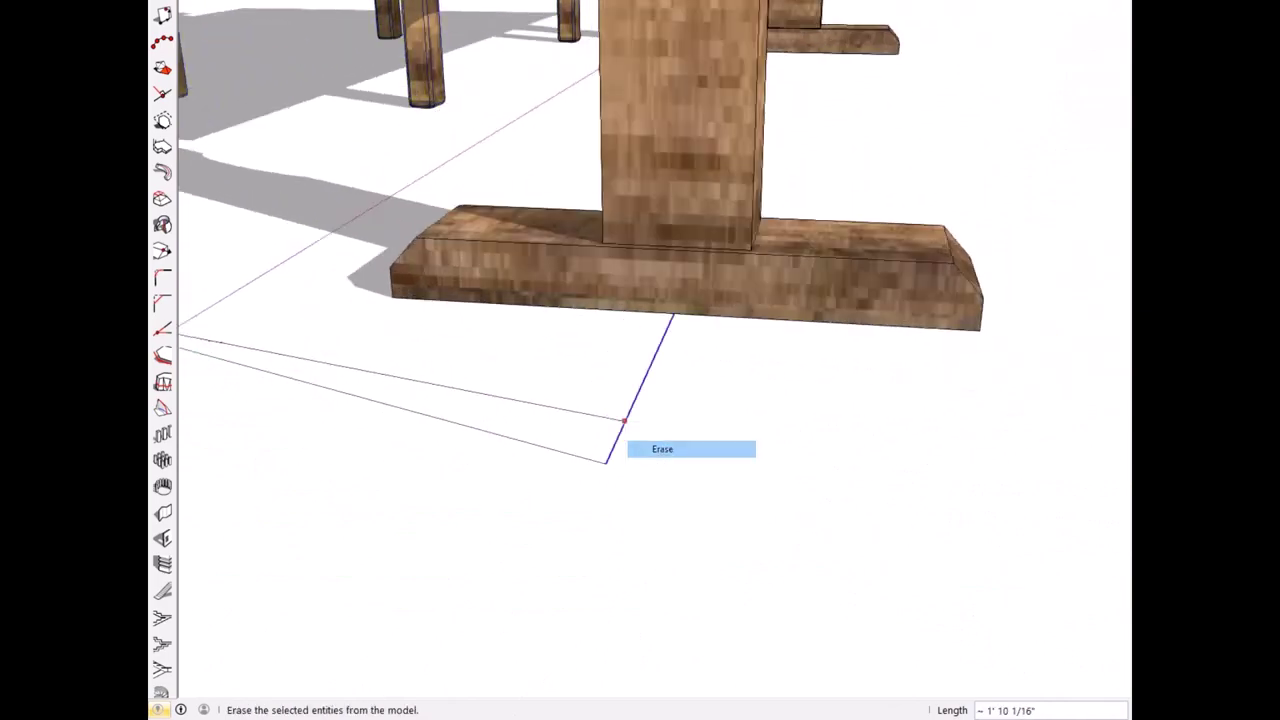
pyautogui.click(640, 445)
pyautogui.moveTo(640, 445); pyautogui.dragTo(488, 463, button='middle')
pyautogui.rightClick(488, 463)
pyautogui.scroll(-3, 640, 360)
pyautogui.hotkey('ctrl', 'a')
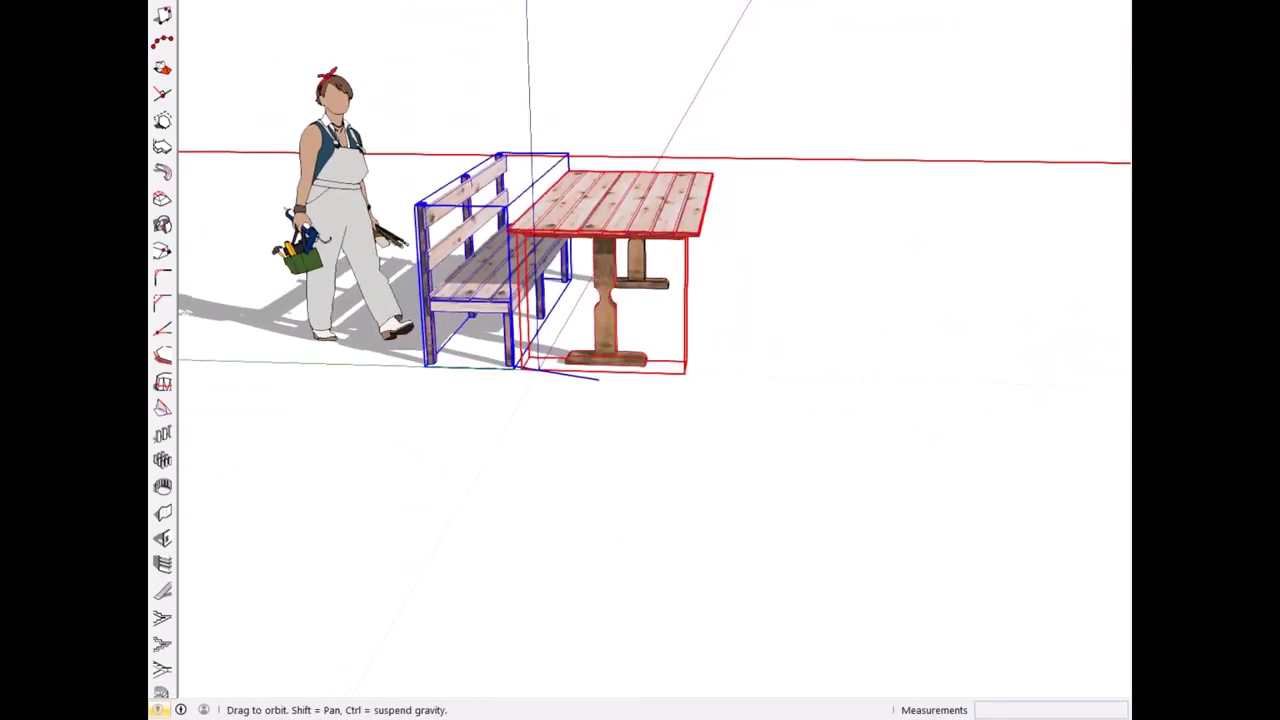
pyautogui.moveTo(640, 360); pyautogui.dragTo(600, 380, button='middle')
pyautogui.rightClick(174, 2)
pyautogui.click(224, 256)
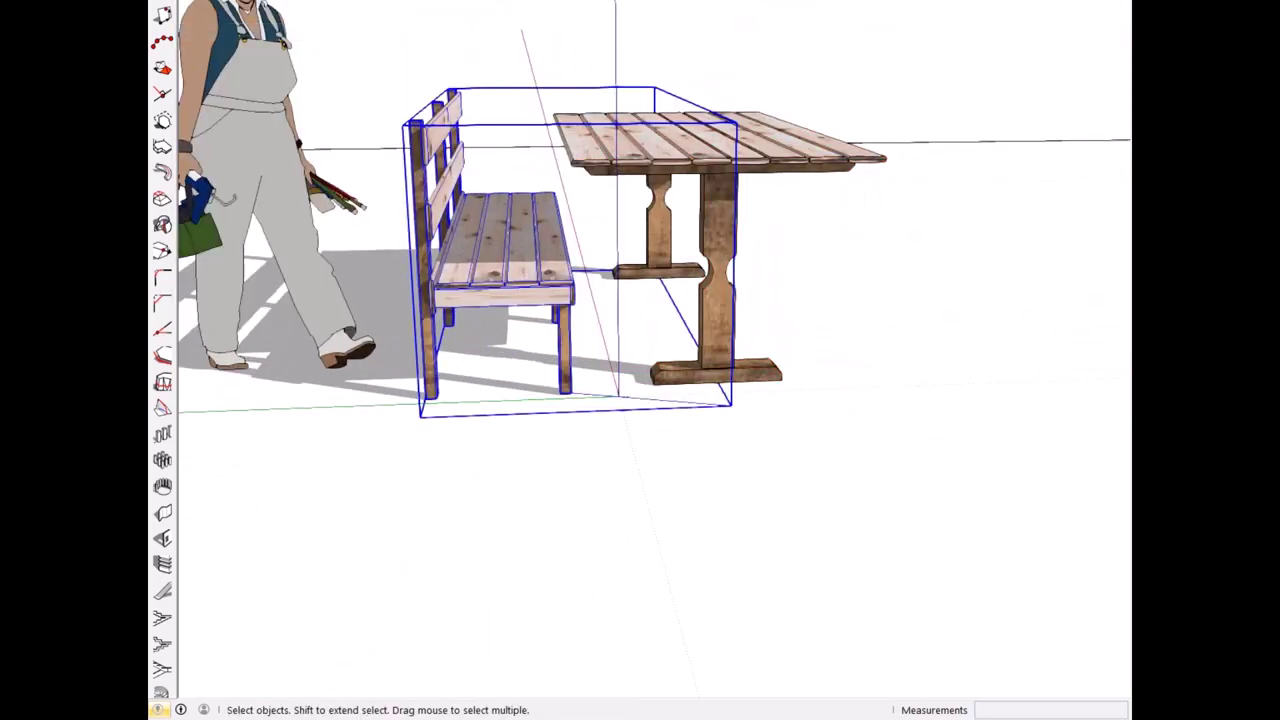
pyautogui.rightClick(480, 237)
pyautogui.click(670, 442)
pyautogui.press('m')
pyautogui.keyDown('ctrl'); pyautogui.moveTo(560, 300); pyautogui.dragTo(800, 300); pyautogui.keyUp('ctrl')
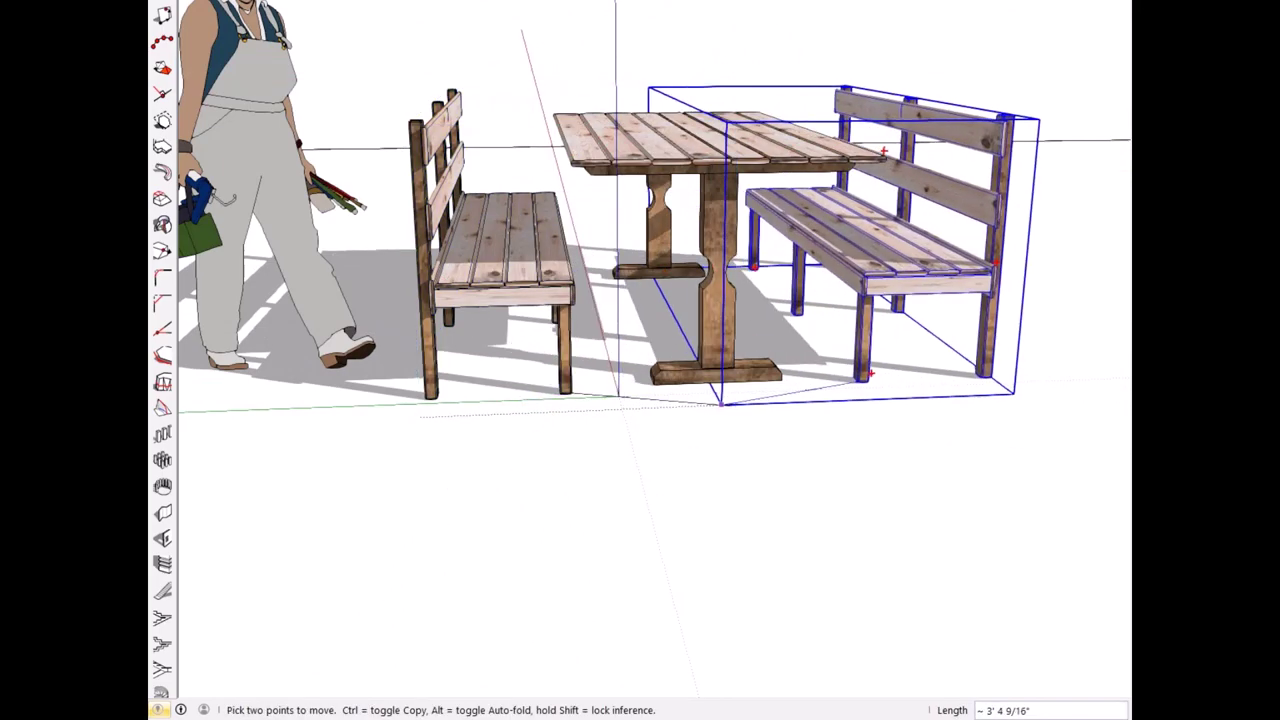
pyautogui.moveTo(800, 300)
pyautogui.mouseDown(button='middle')
pyautogui.moveTo(870, 270)
pyautogui.moveTo(672, 345)
pyautogui.mouseUp(button='middle')
pyautogui.press('space')
pyautogui.moveTo(935, 340); pyautogui.dragTo(590, 330)
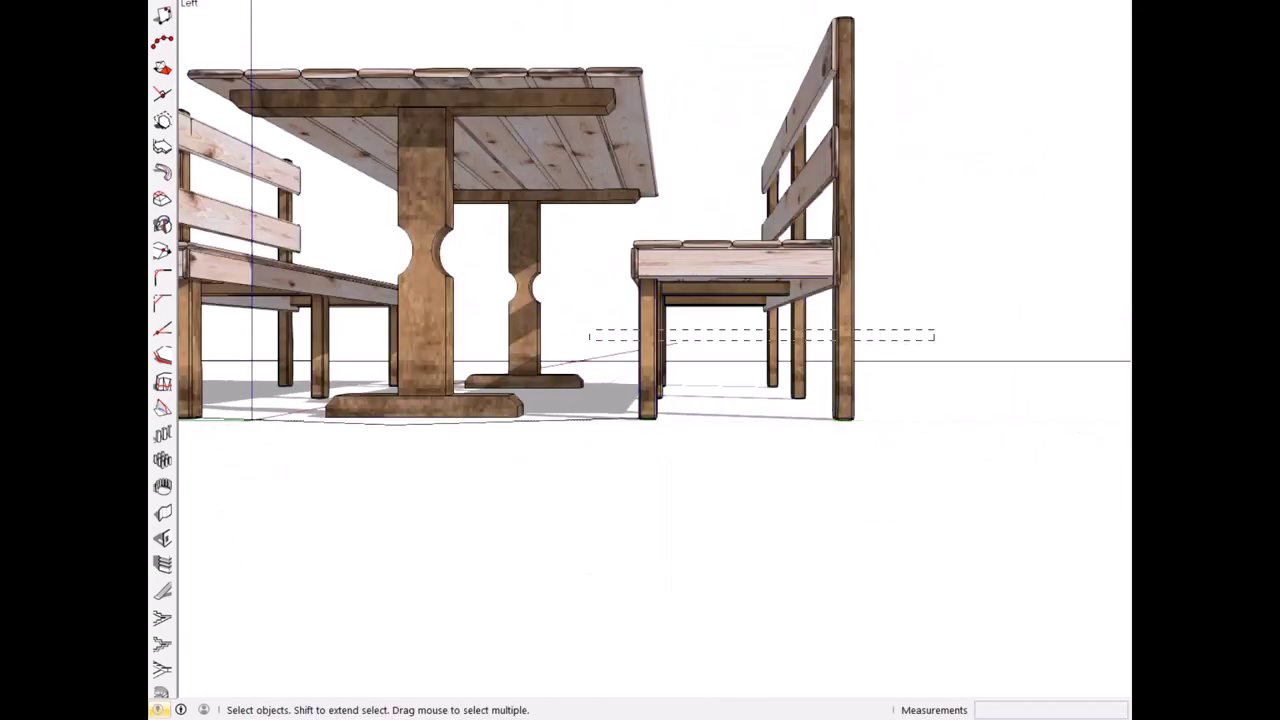
pyautogui.moveTo(672, 345)
pyautogui.mouseDown(button='middle')
pyautogui.moveTo(640, 420)
pyautogui.moveTo(660, 380)
pyautogui.mouseUp(button='middle')
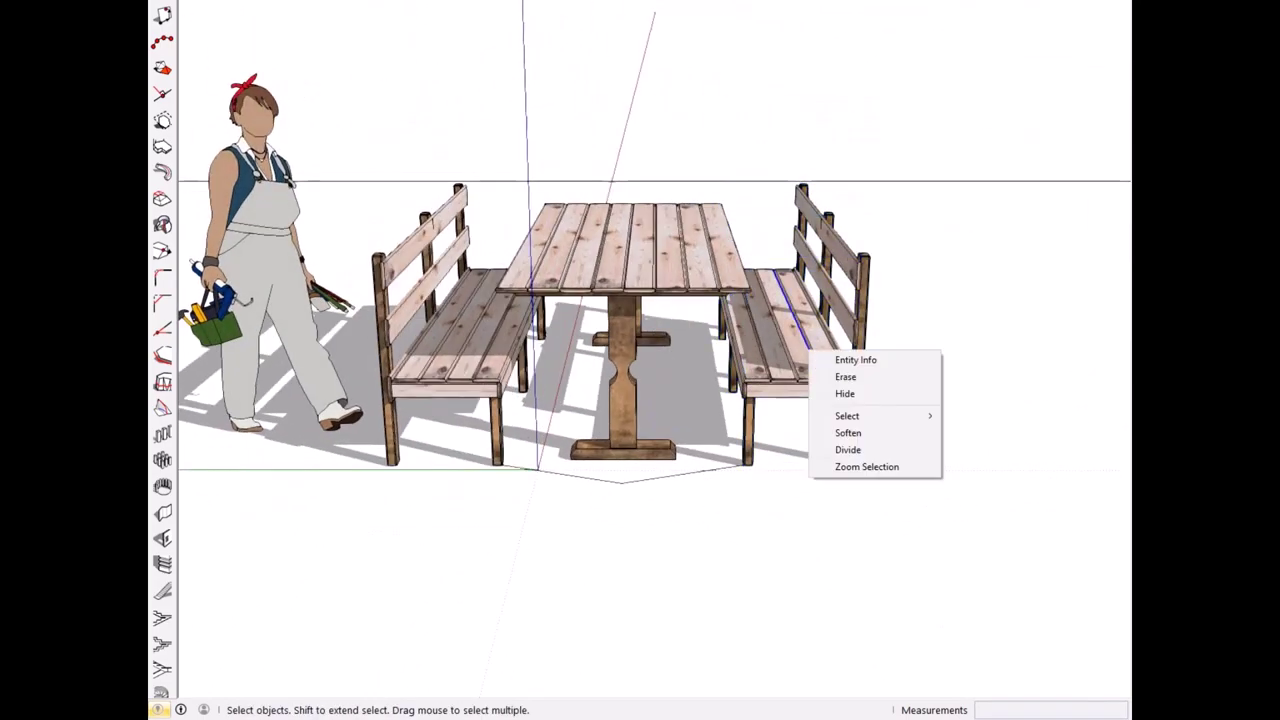
pyautogui.press('Delete')
pyautogui.rightClick(457, 357)
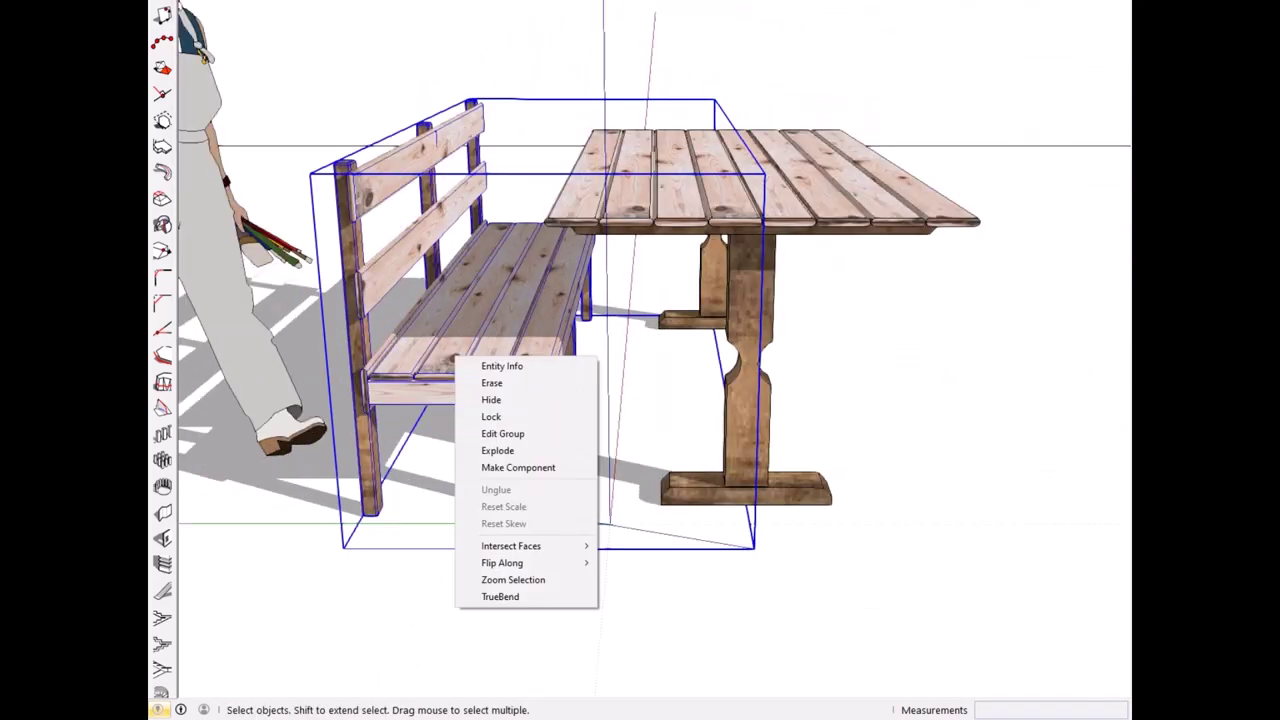
pyautogui.click(340, 63)
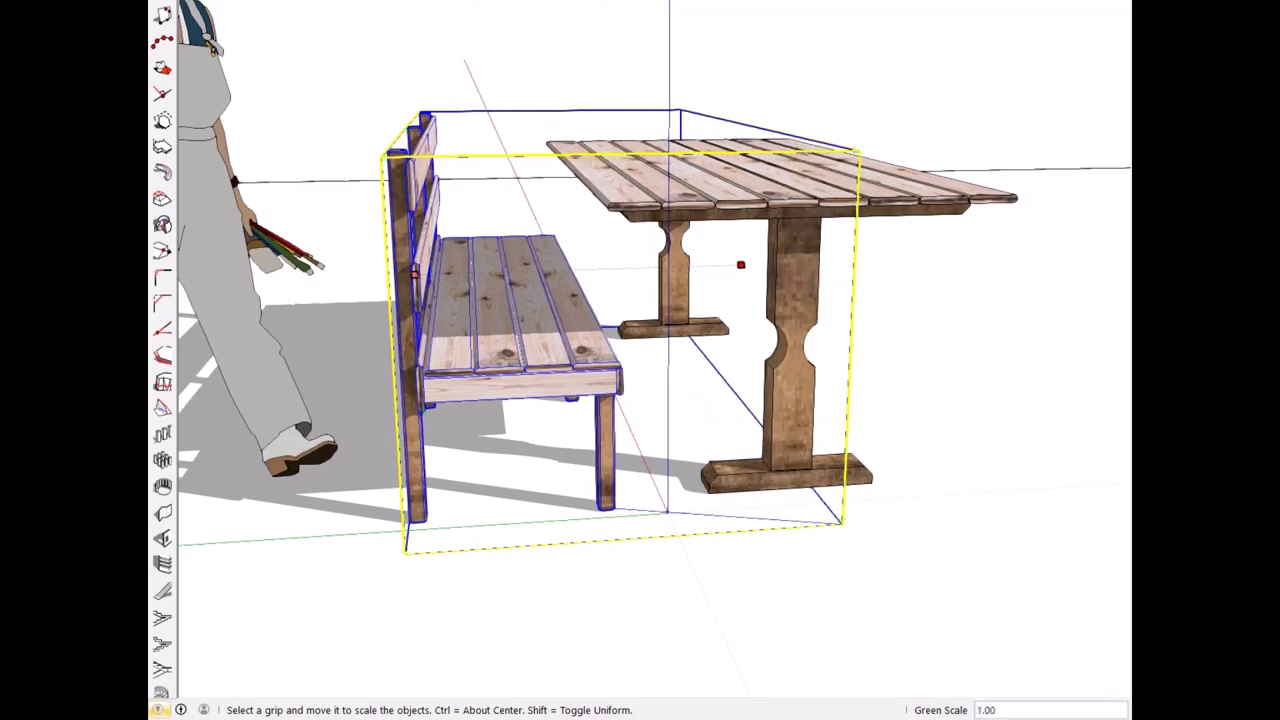
pyautogui.moveTo(740, 264)
pyautogui.mouseDown(button='middle')
pyautogui.moveTo(600, 330)
pyautogui.moveTo(560, 300)
pyautogui.moveTo(540, 340)
pyautogui.moveTo(640, 250)
pyautogui.moveTo(743, 215)
pyautogui.mouseUp(button='middle')
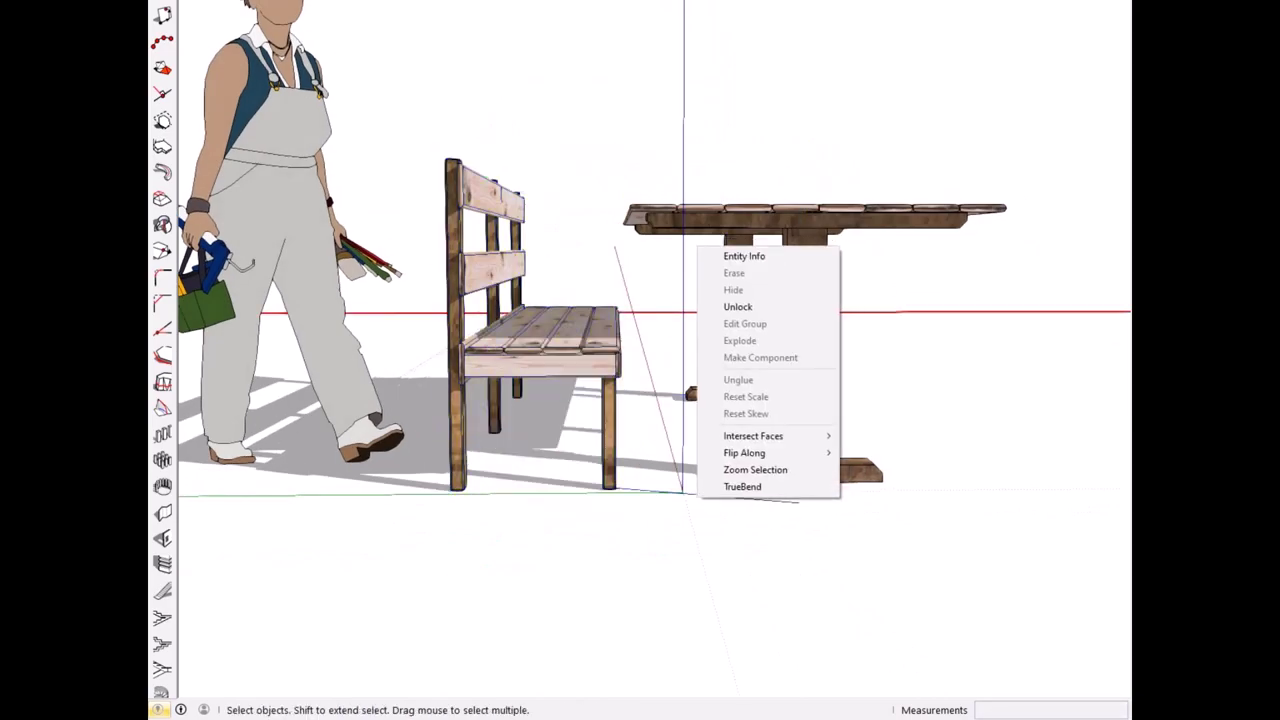
pyautogui.moveTo(683, 492)
pyautogui.mouseDown(button='middle')
pyautogui.moveTo(628, 634)
pyautogui.moveTo(587, 630)
pyautogui.moveTo(660, 420)
pyautogui.mouseUp(button='middle')
pyautogui.scroll(3, 802, 577)
pyautogui.scroll(-5, 360, 640)
pyautogui.press('space')
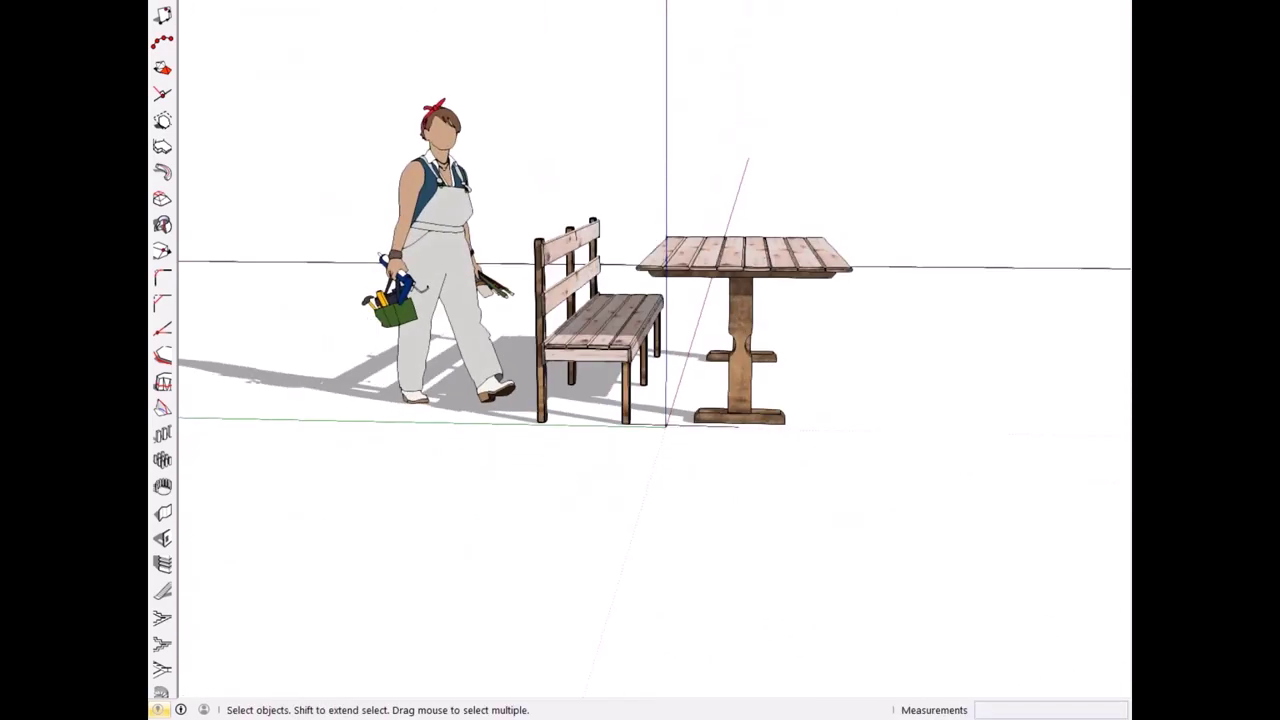
pyautogui.click(600, 320)
pyautogui.moveTo(600, 320); pyautogui.dragTo(640, 300, button='middle')
# Step: Flip the bench copy and move it to the table's far side, facing the first bench
pyautogui.rightClick(648, 361)
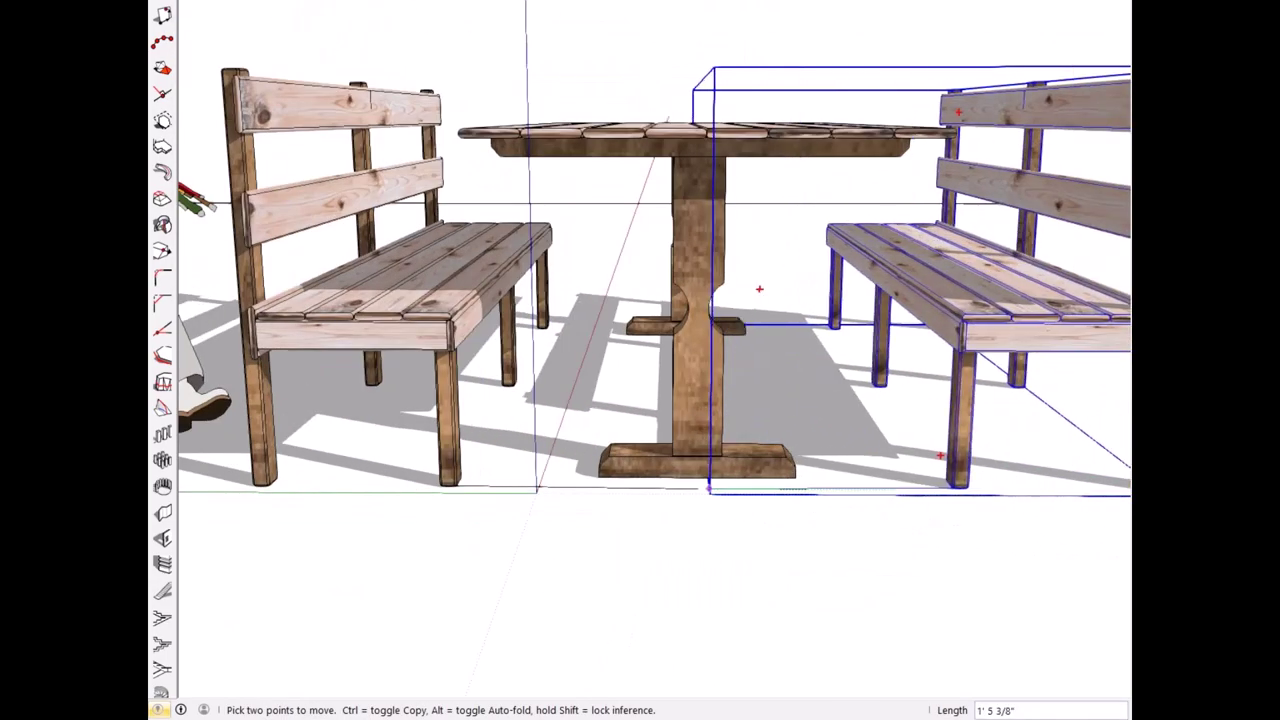
pyautogui.moveTo(757, 515); pyautogui.dragTo(610, 498, button='middle')
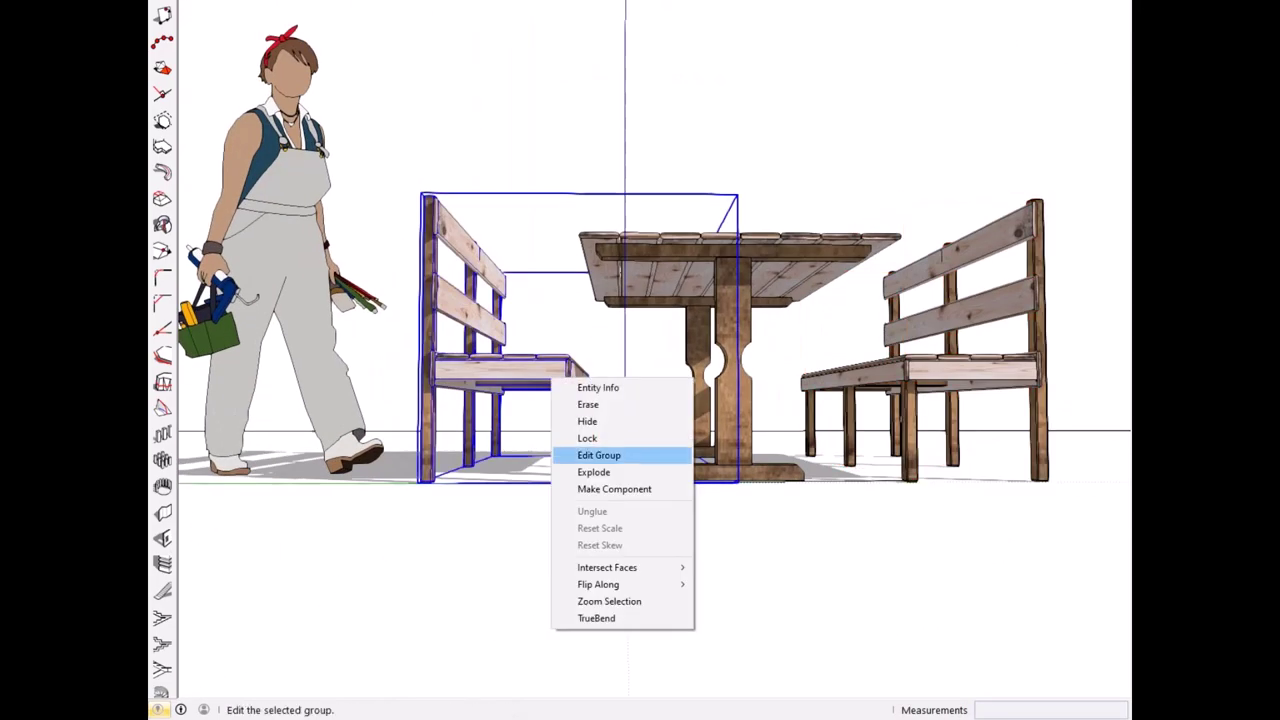
pyautogui.click(468, 469)
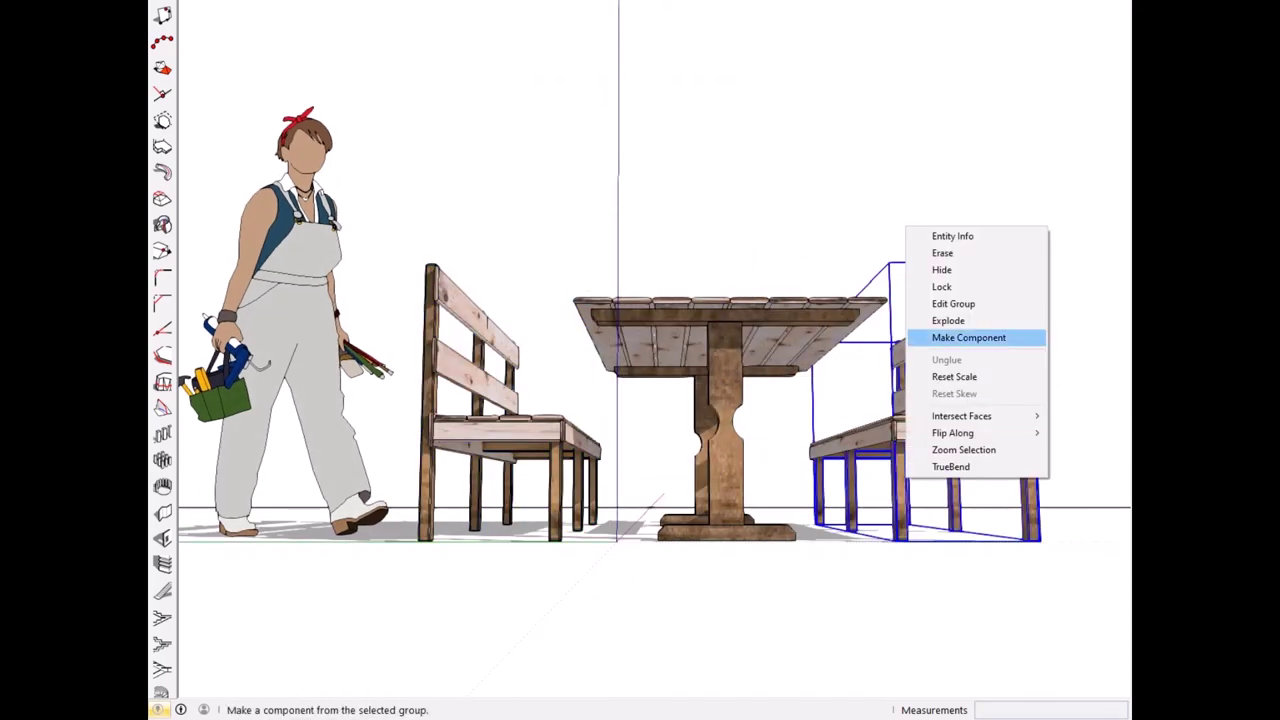
# Step: Make the right bench a component, then unhide the hidden parts of both benches and the table
pyautogui.click(943, 320)
pyautogui.moveTo(1071, 491); pyautogui.dragTo(586, 380)
pyautogui.rightClick(719, 369)
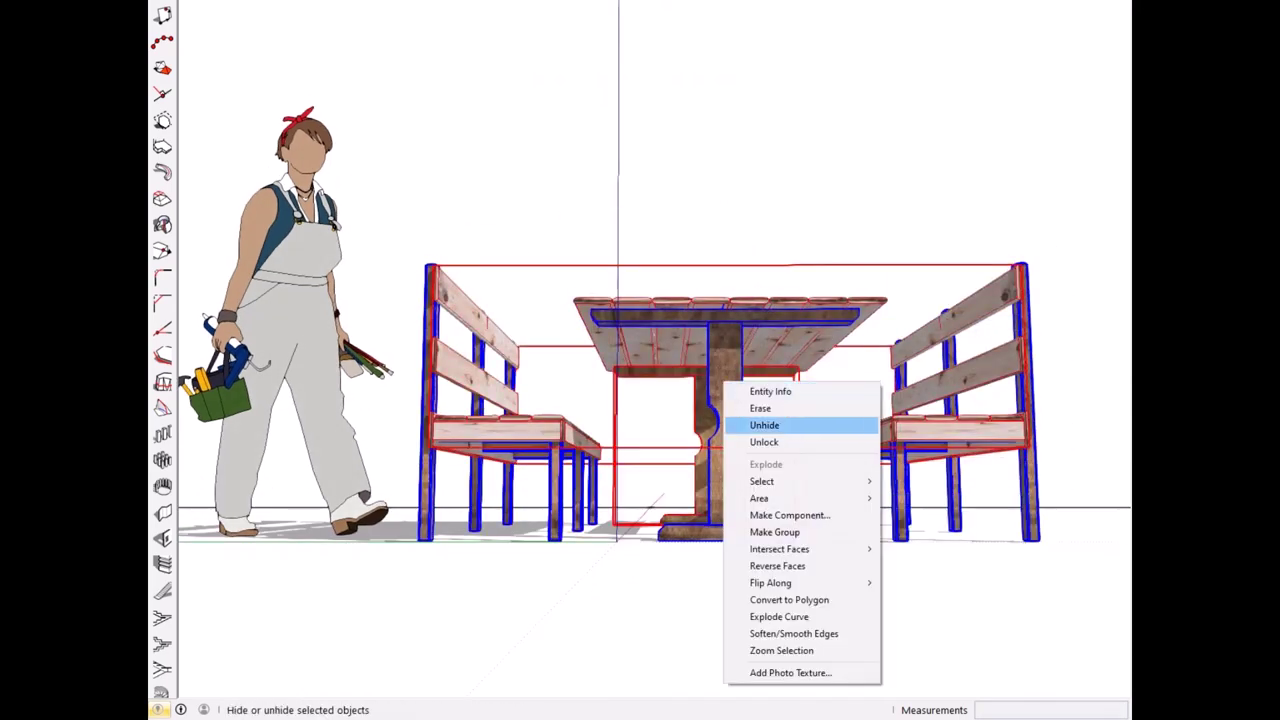
pyautogui.click(764, 425)
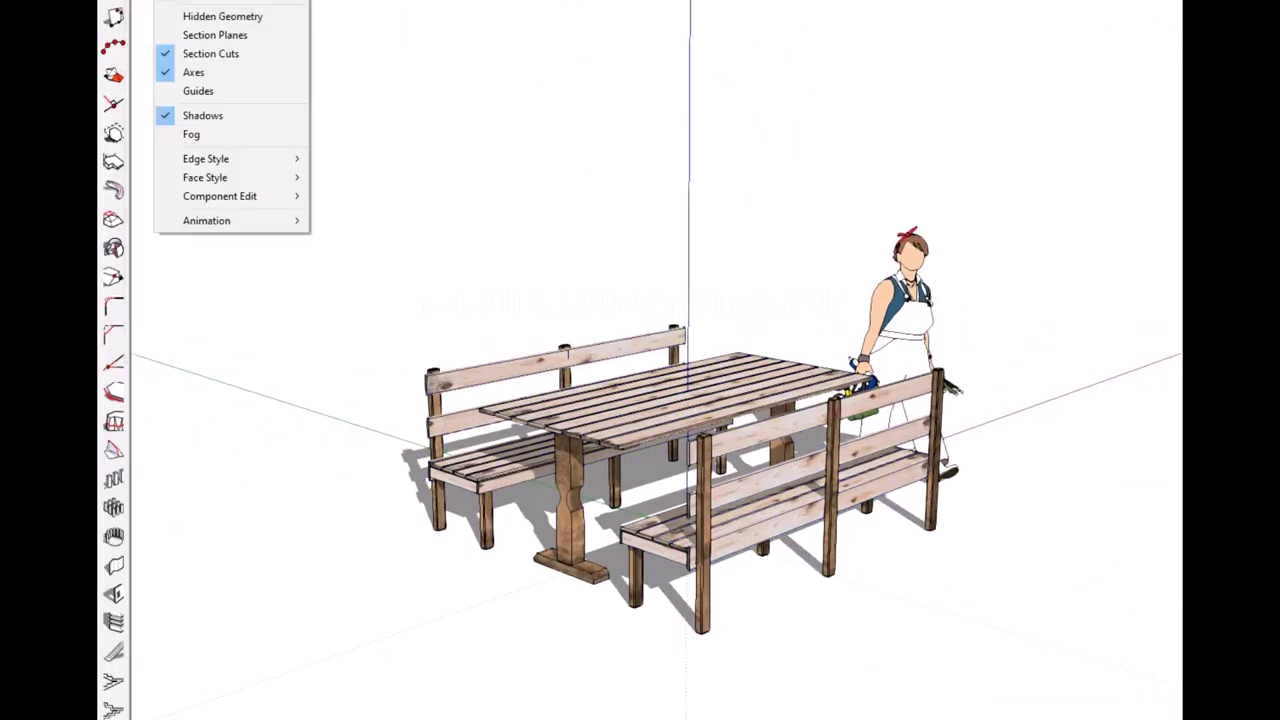
# Step: Turn off the drawing axes in the View menu
pyautogui.click(193, 72)
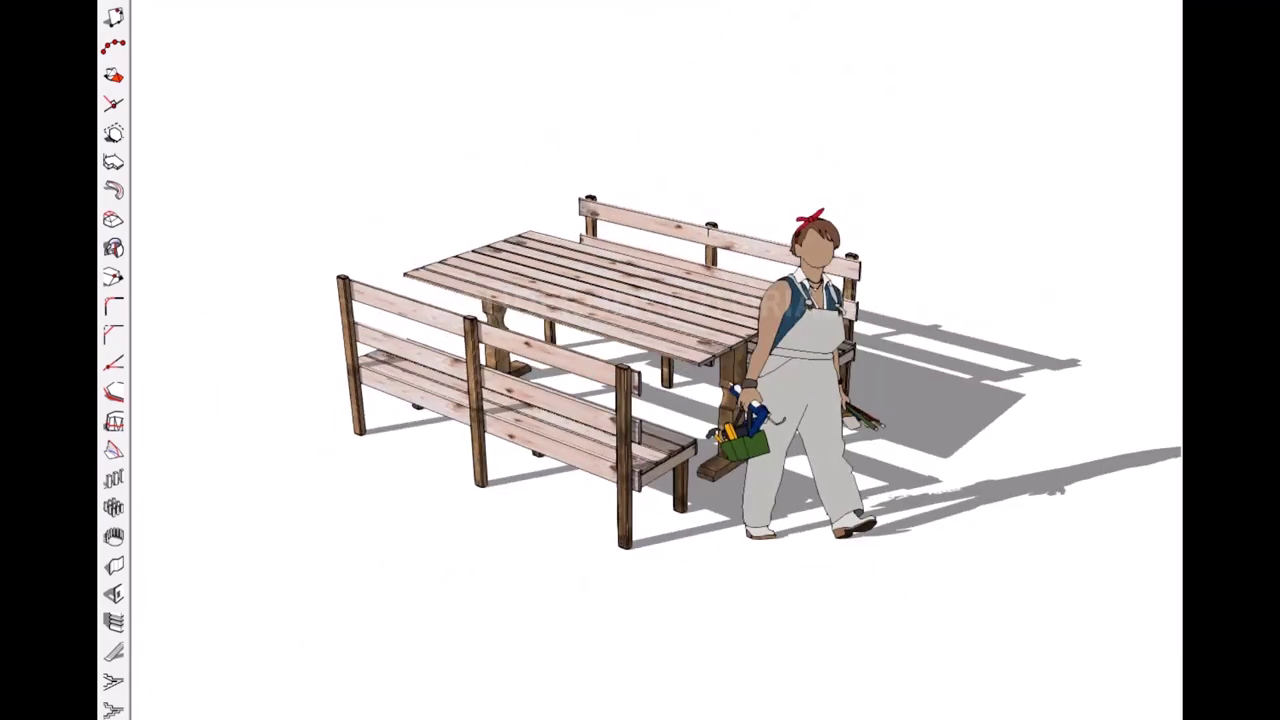
# Step: Hide the person scale figure component
pyautogui.rightClick(837, 352)
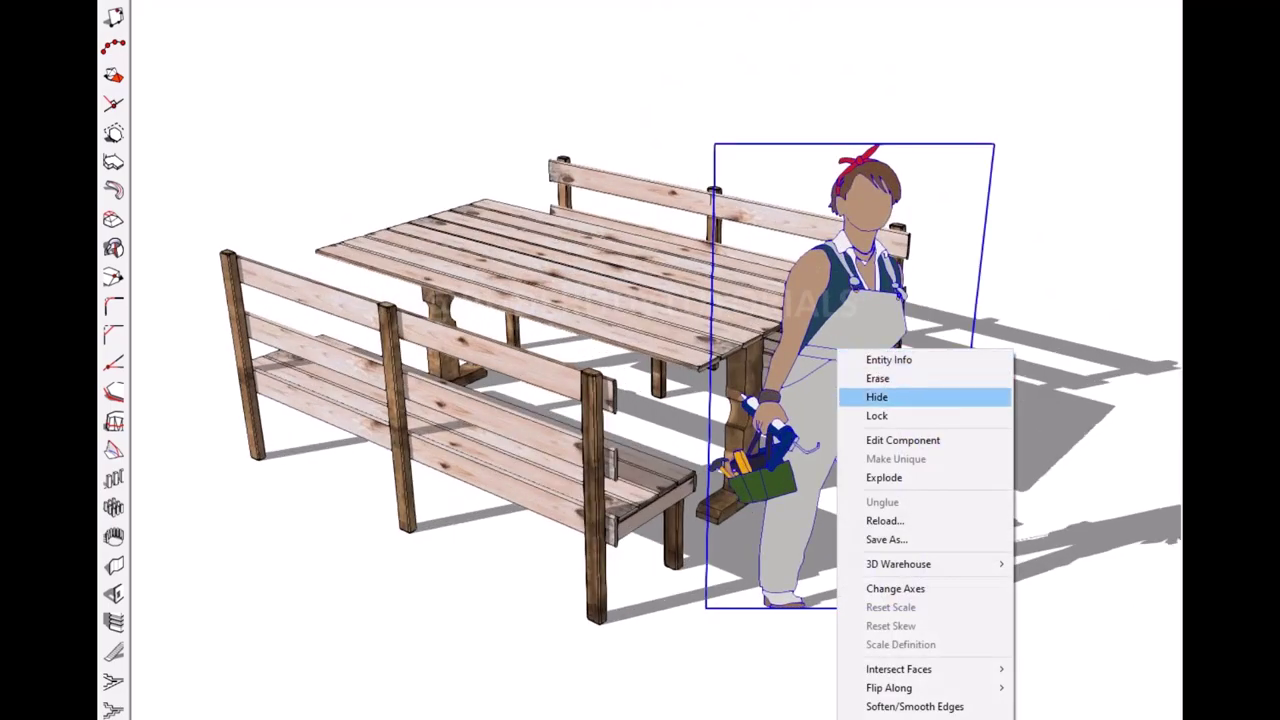
pyautogui.click(877, 397)
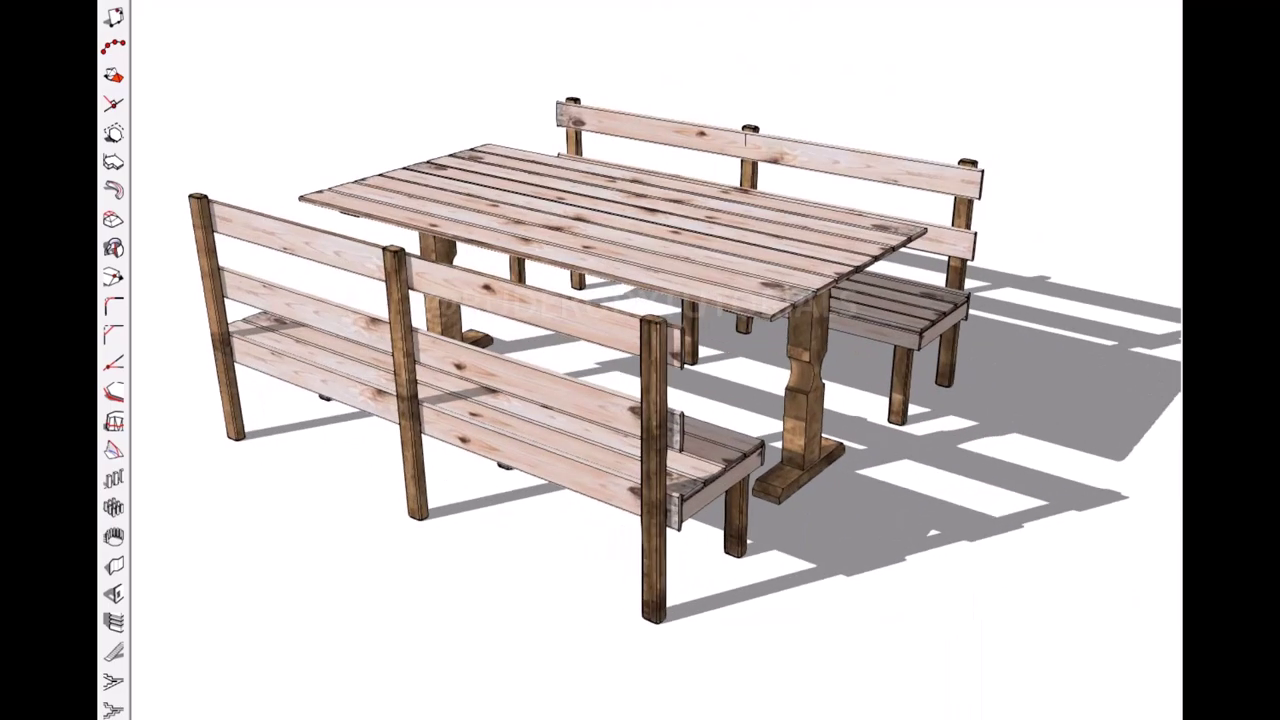